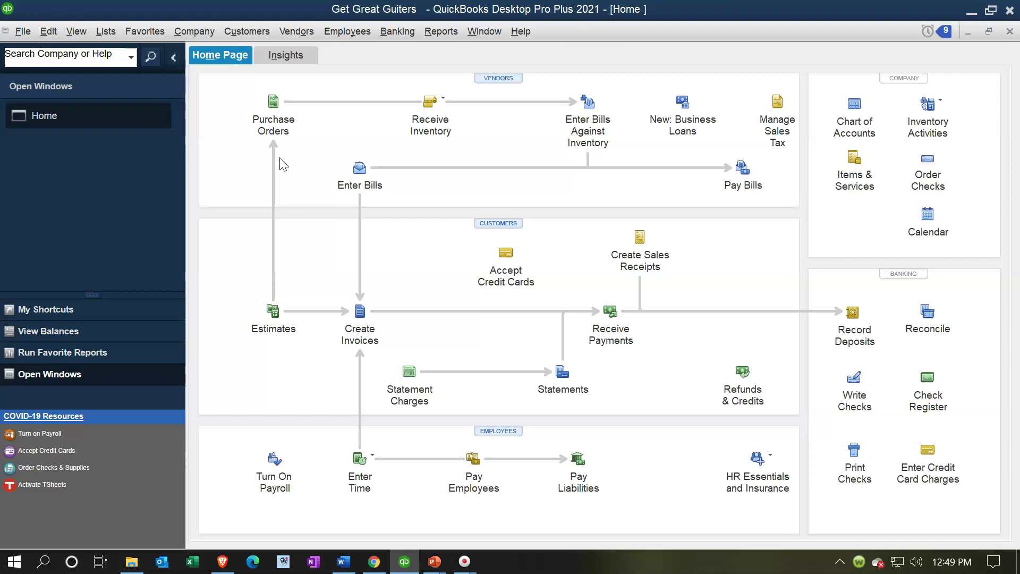
# Step: Review the previous purchase orders for Gibson and Epiphone, including their item lines and customers, and close the purchase order form
pyautogui.click(258, 128)
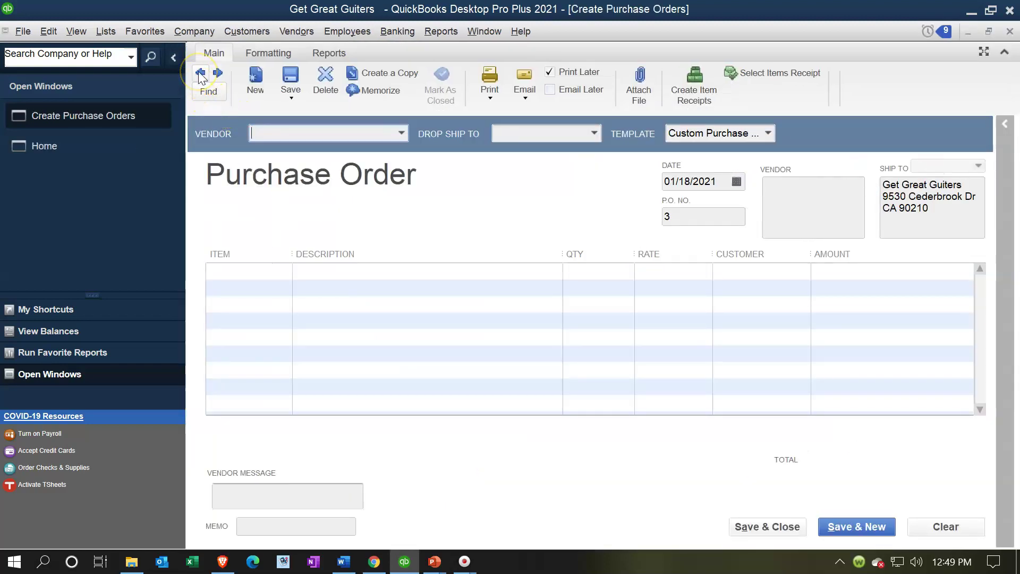
pyautogui.click(201, 74)
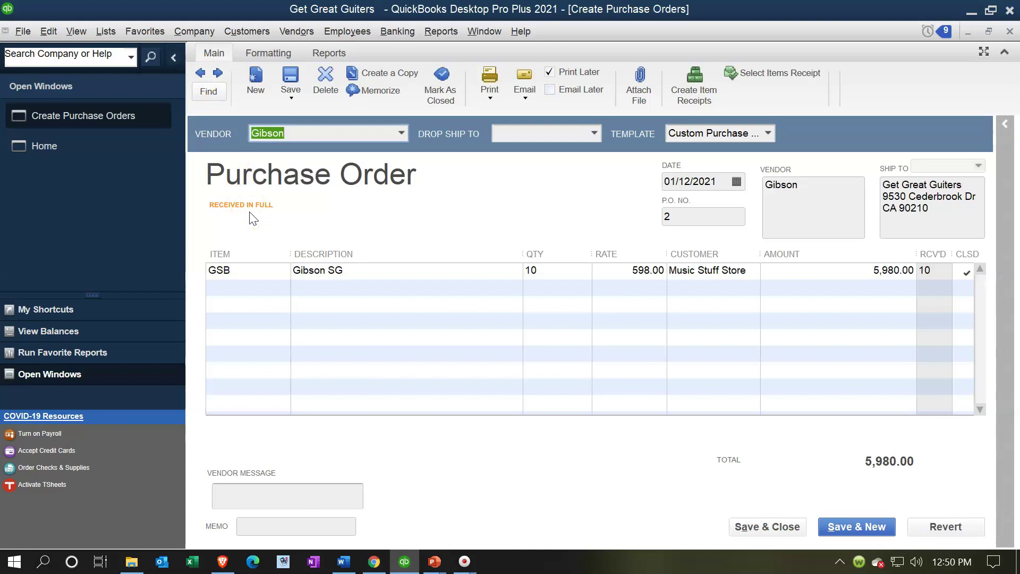
pyautogui.click(201, 74)
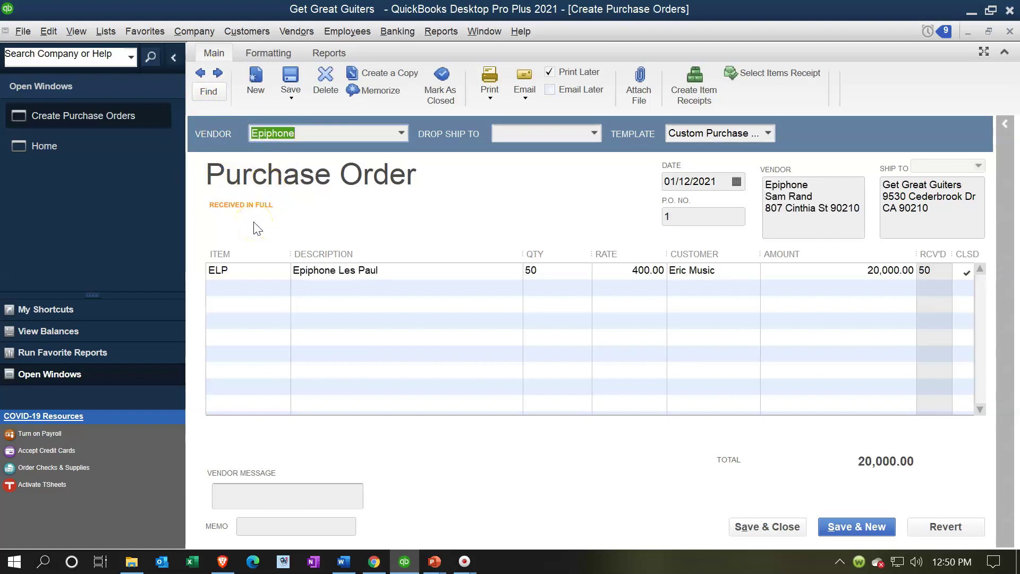
pyautogui.click(686, 288)
pyautogui.click(274, 169)
pyautogui.click(676, 273)
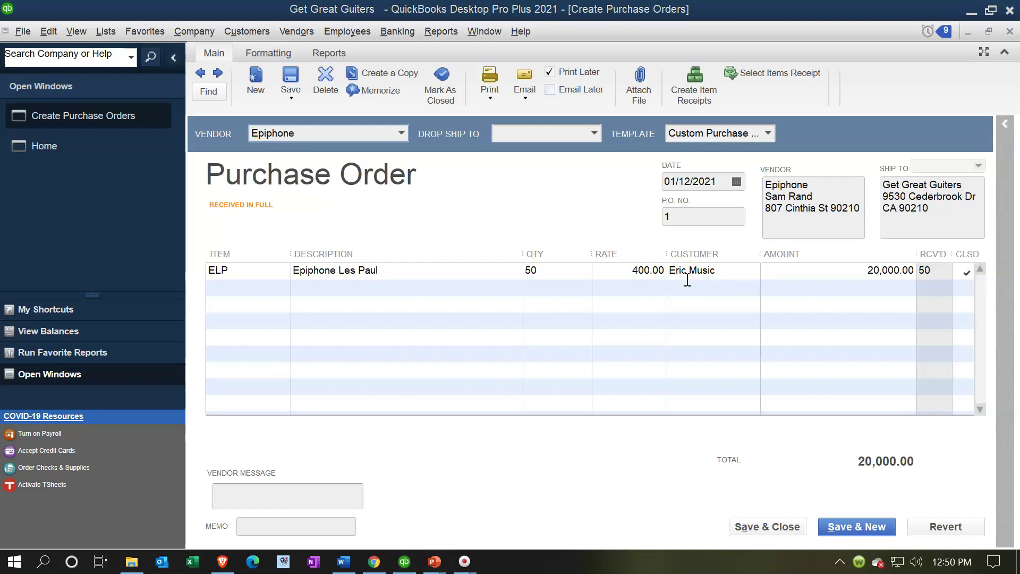
pyautogui.click(401, 164)
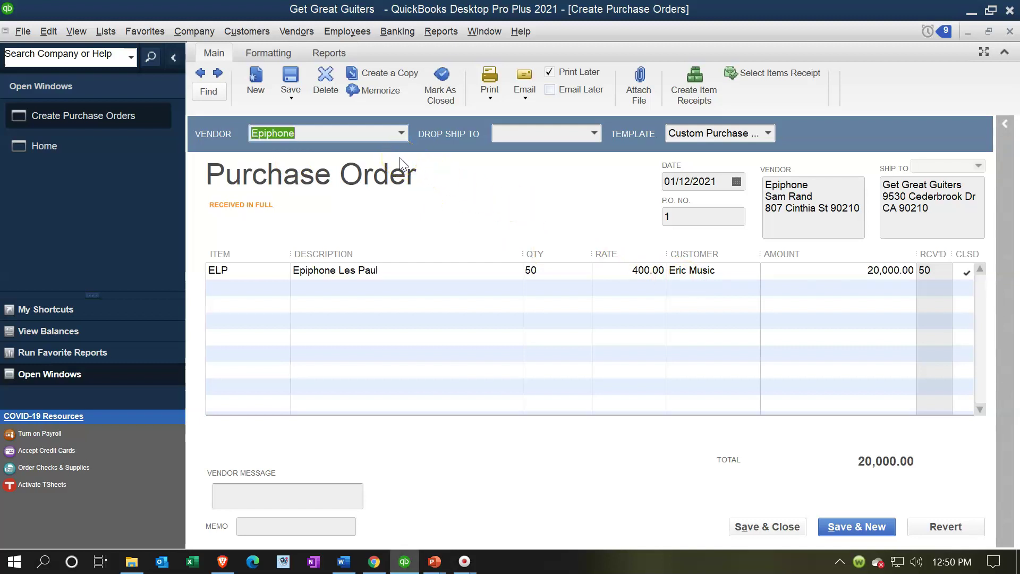
pyautogui.click(735, 294)
pyautogui.click(1009, 33)
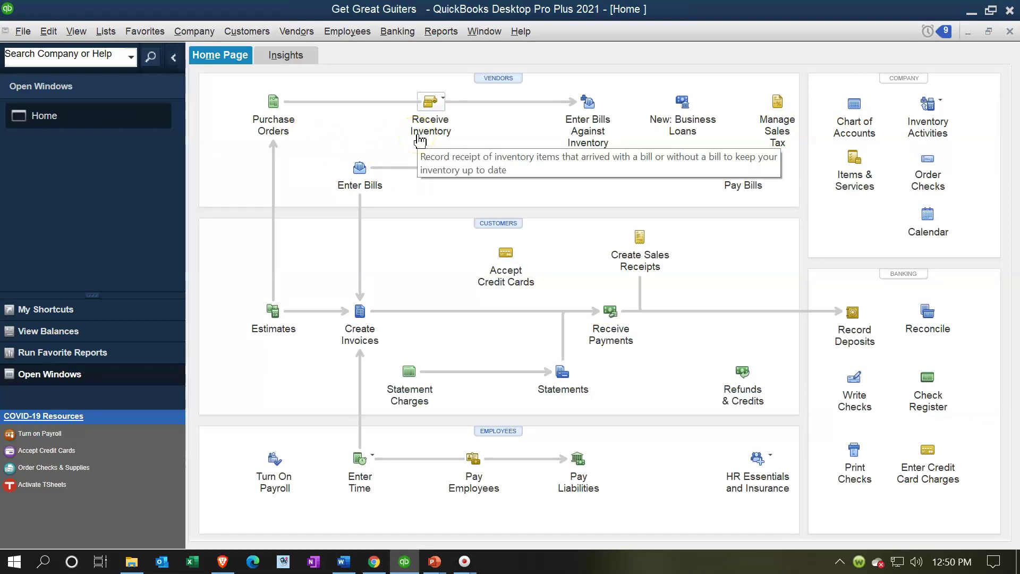
# Step: Review the previous check written to Gibson, including its billable item line, and close the check form
pyautogui.click(853, 380)
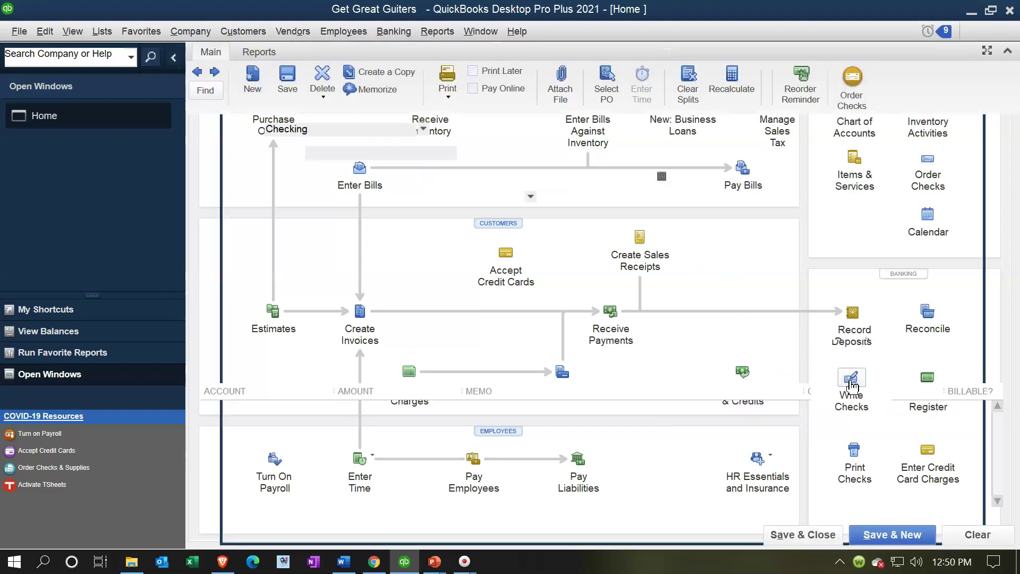
pyautogui.press('Escape')
pyautogui.hotkey('ctrl', 'w')
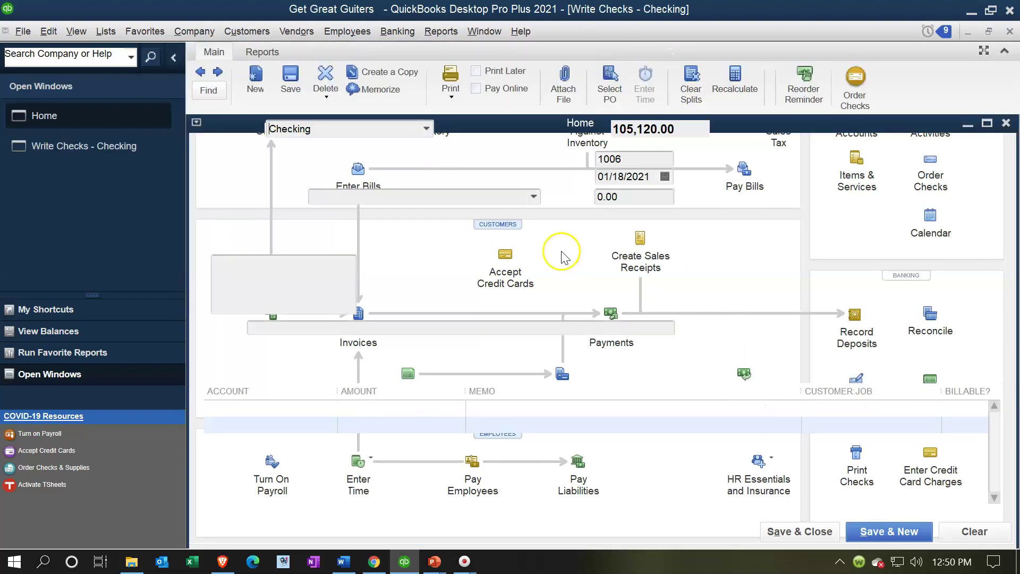
pyautogui.click(201, 77)
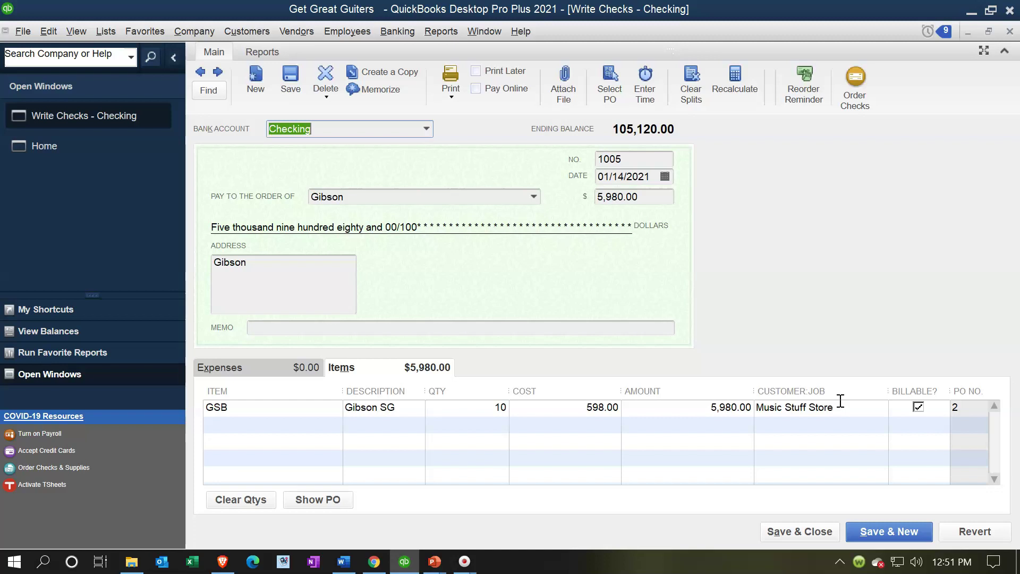
pyautogui.click(1010, 32)
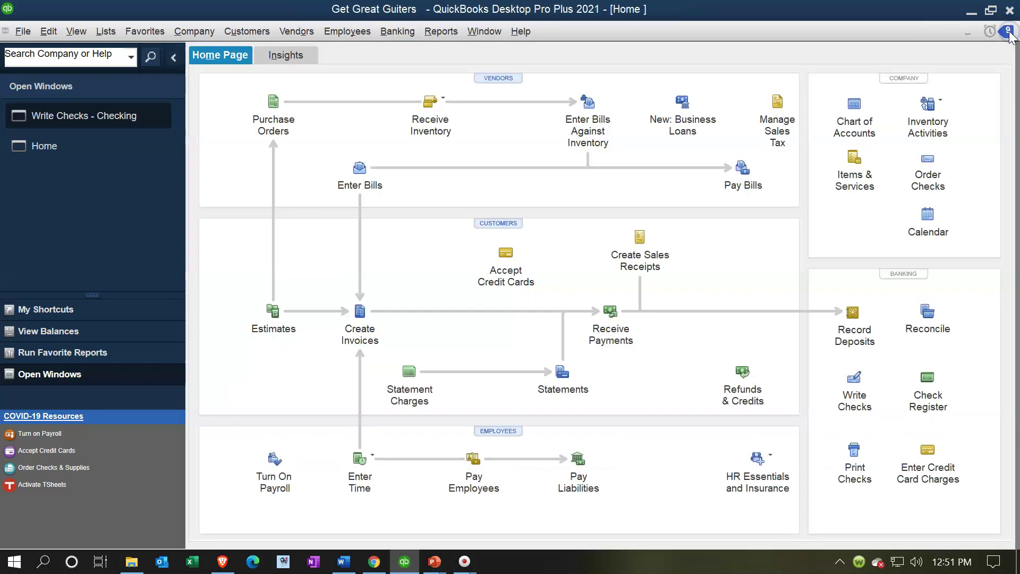
# Step: Start a new invoice for customer Eric Music and choose to select the outstanding billable time and costs
pyautogui.click(362, 329)
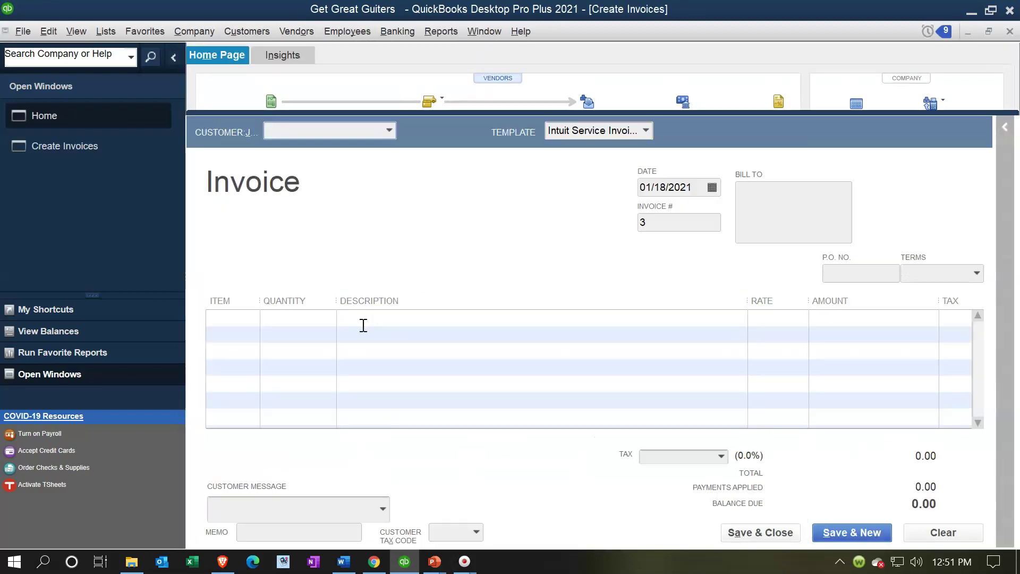
pyautogui.write('Eric Music')
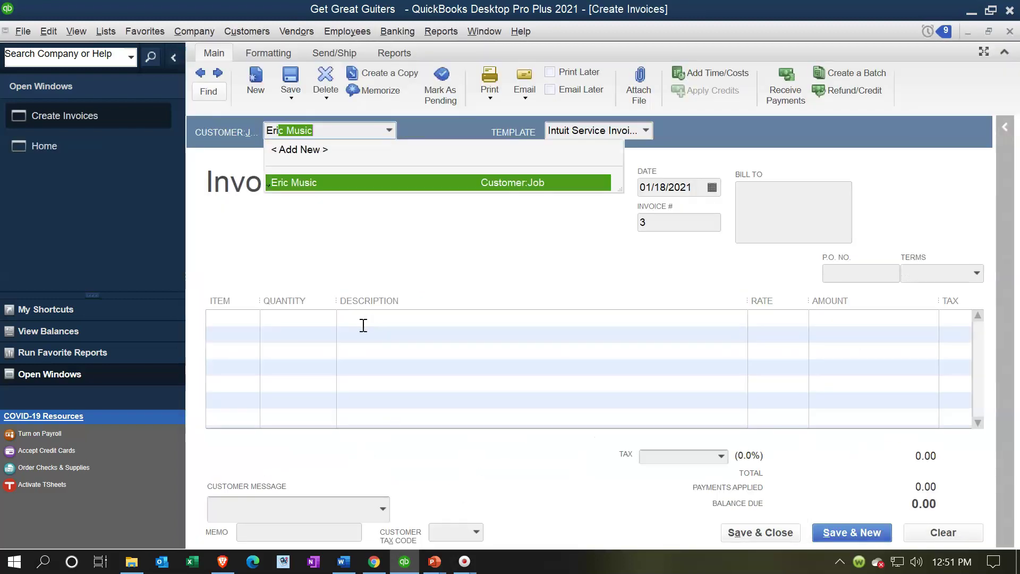
pyautogui.press('Tab')
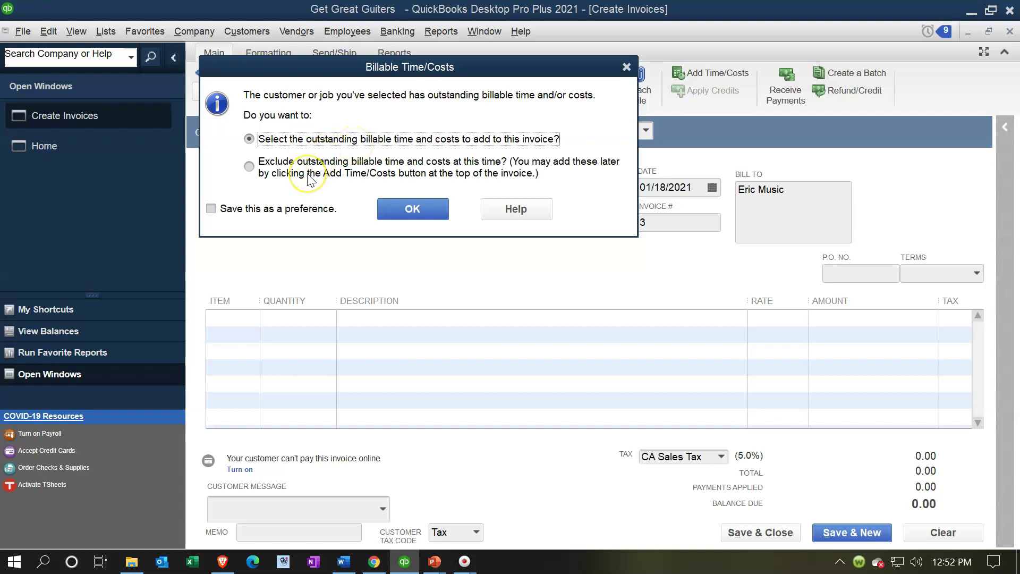
pyautogui.click(395, 208)
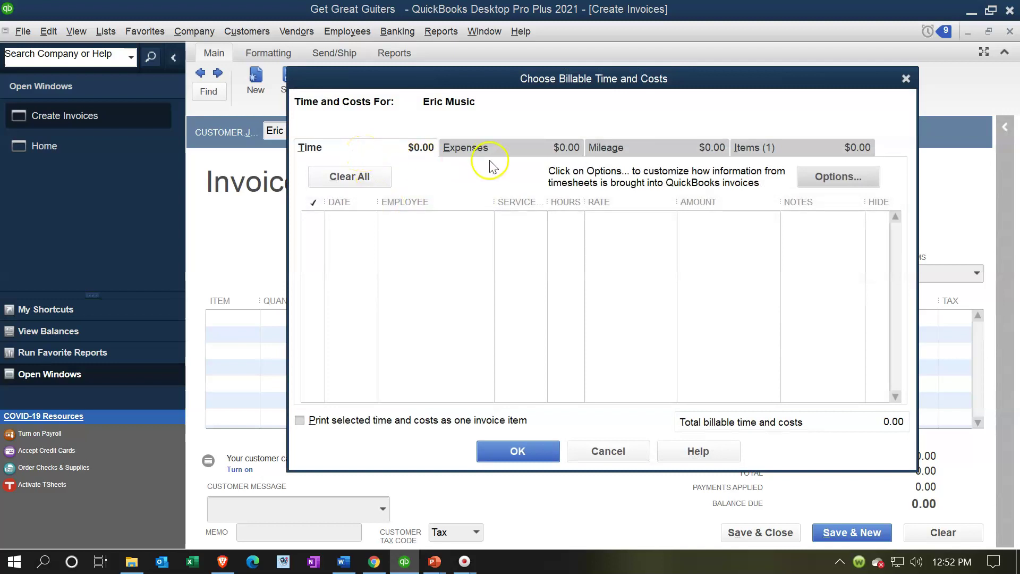
# Step: Check the billable cost categories and add the ELP Epiphone Les Paul item to the Eric Music invoice
pyautogui.click(478, 148)
pyautogui.click(652, 147)
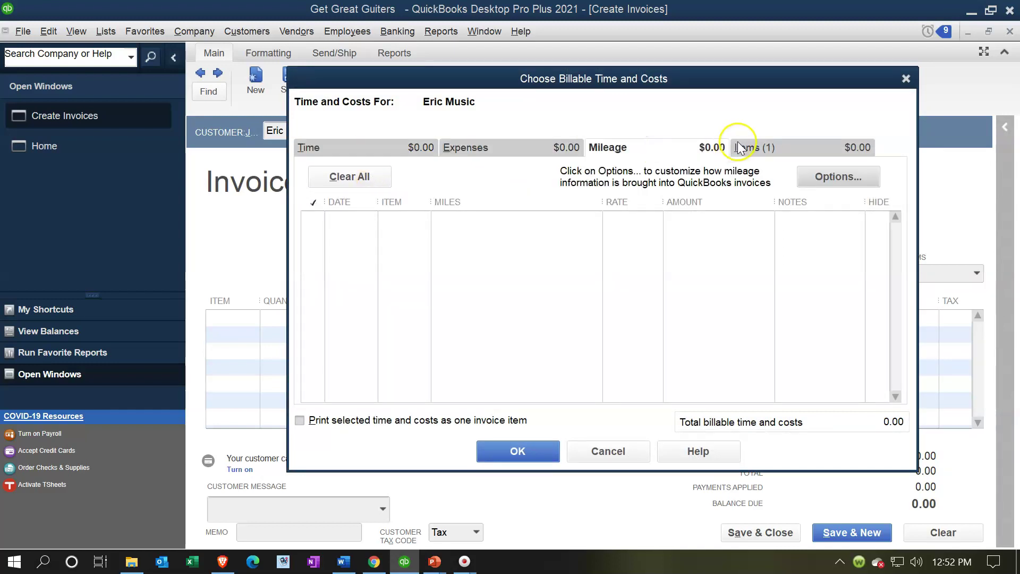
pyautogui.click(738, 148)
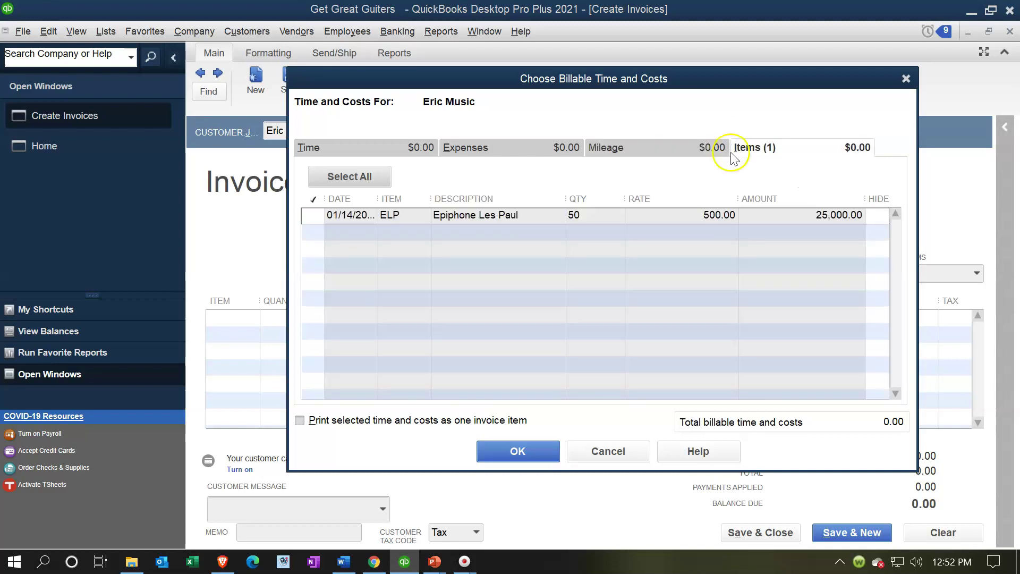
pyautogui.click(315, 224)
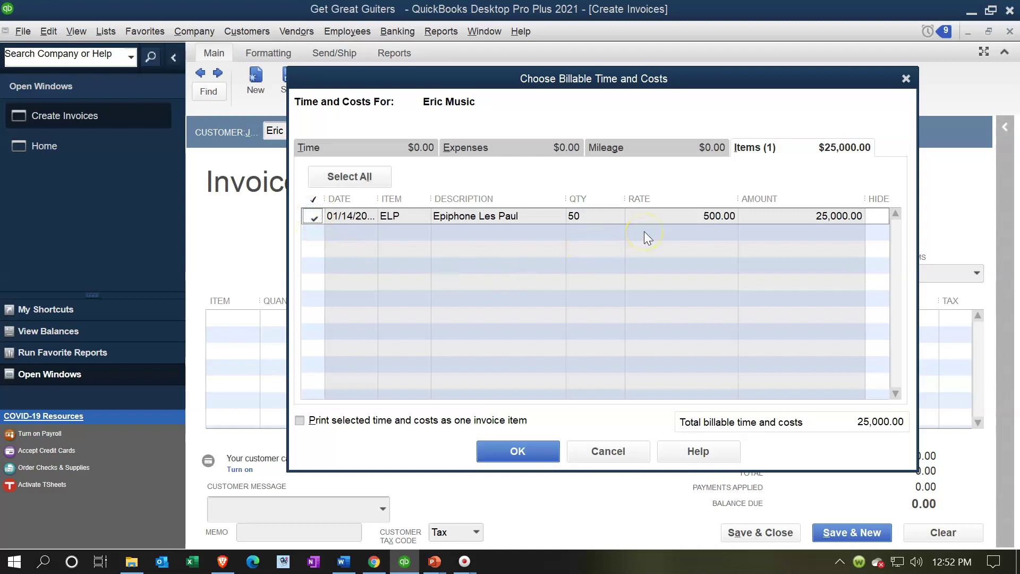
pyautogui.click(679, 223)
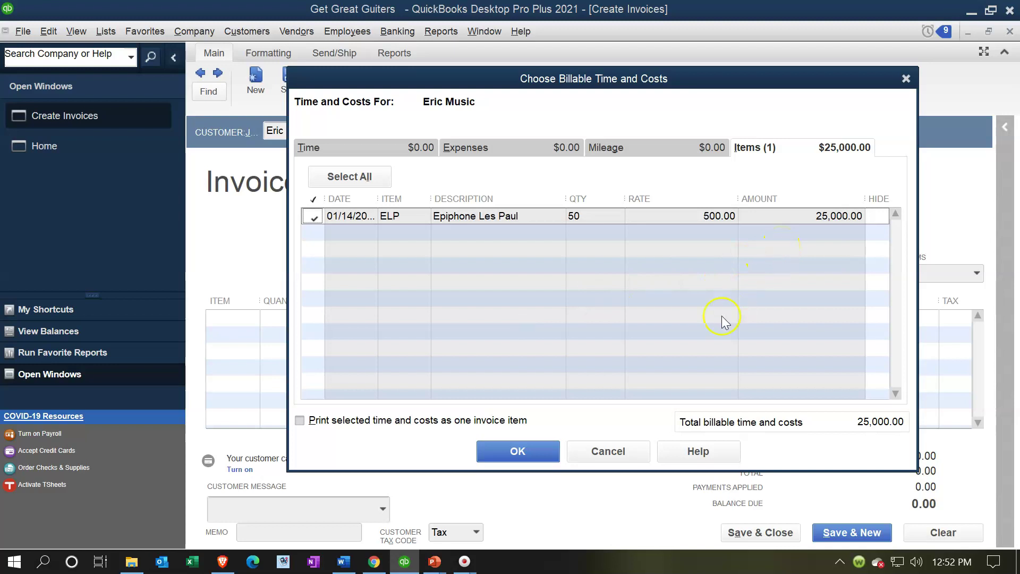
pyautogui.click(553, 451)
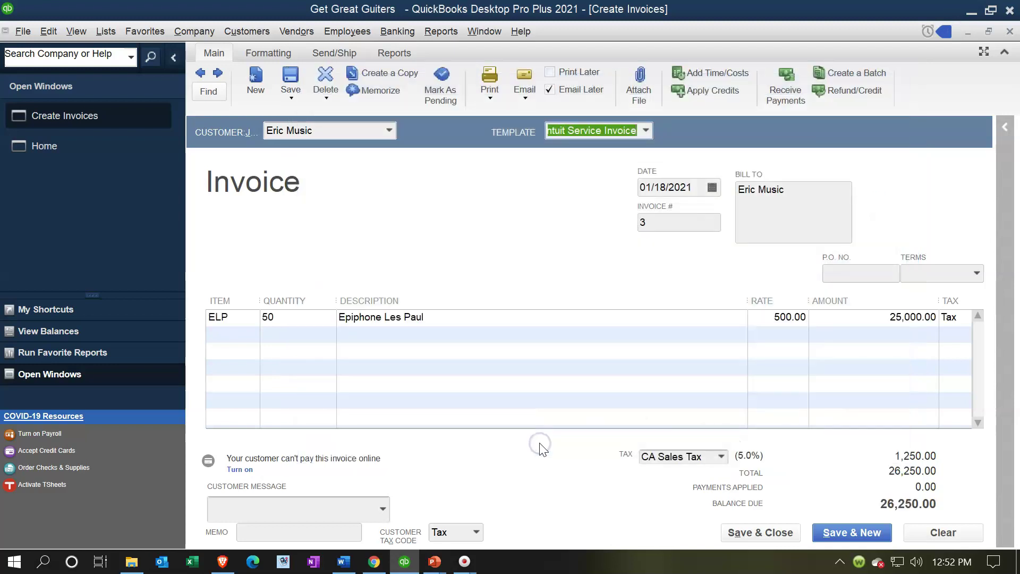
# Step: Dismiss the missing e-mail information request, turn off emailing the invoice later, and save and close the Eric Music invoice
pyautogui.click(538, 441)
pyautogui.click(359, 218)
pyautogui.click(748, 527)
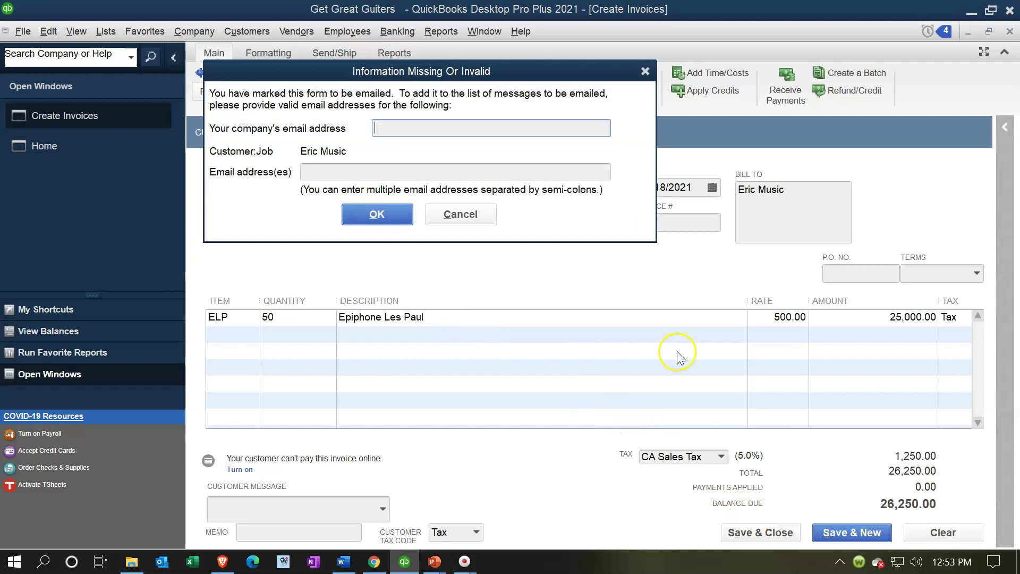
pyautogui.click(645, 71)
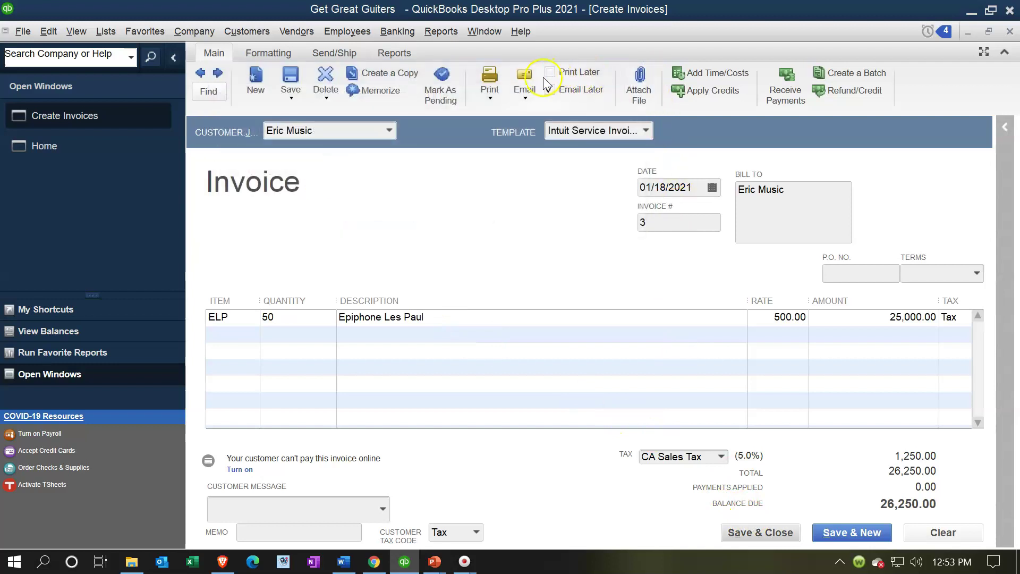
pyautogui.click(746, 531)
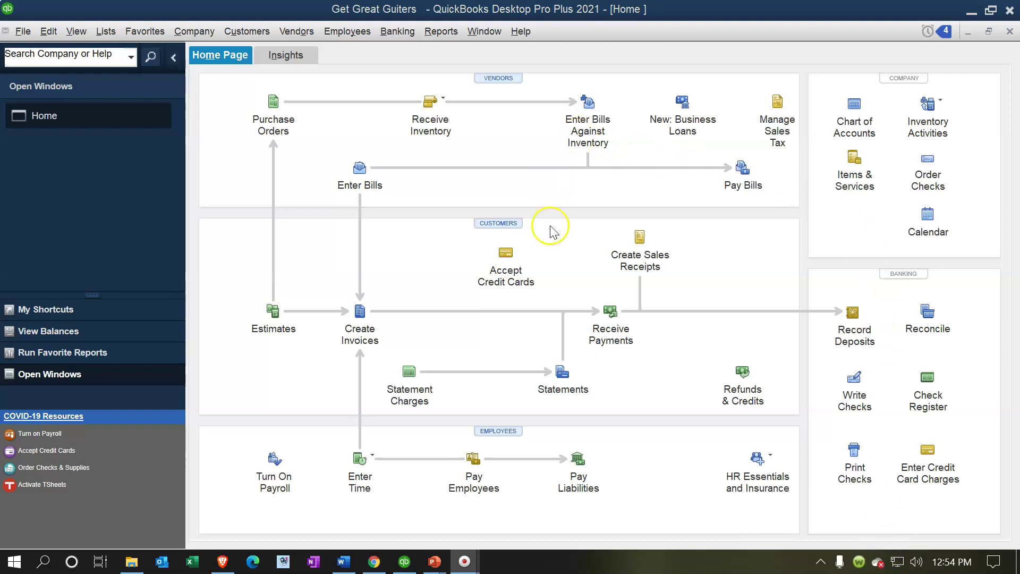
# Step: Open the Balance Sheet Standard report
pyautogui.click(442, 33)
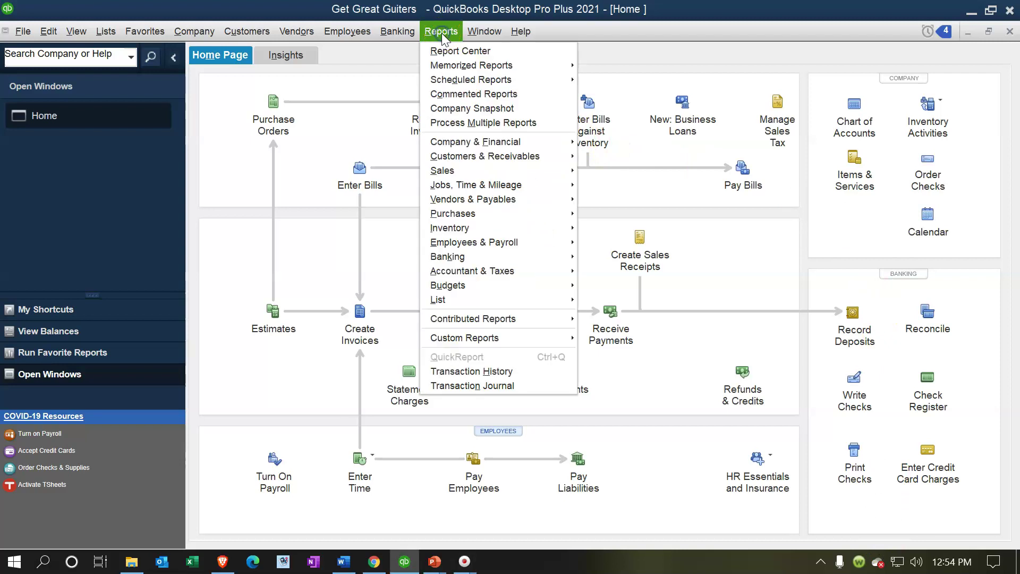
pyautogui.moveTo(481, 142)
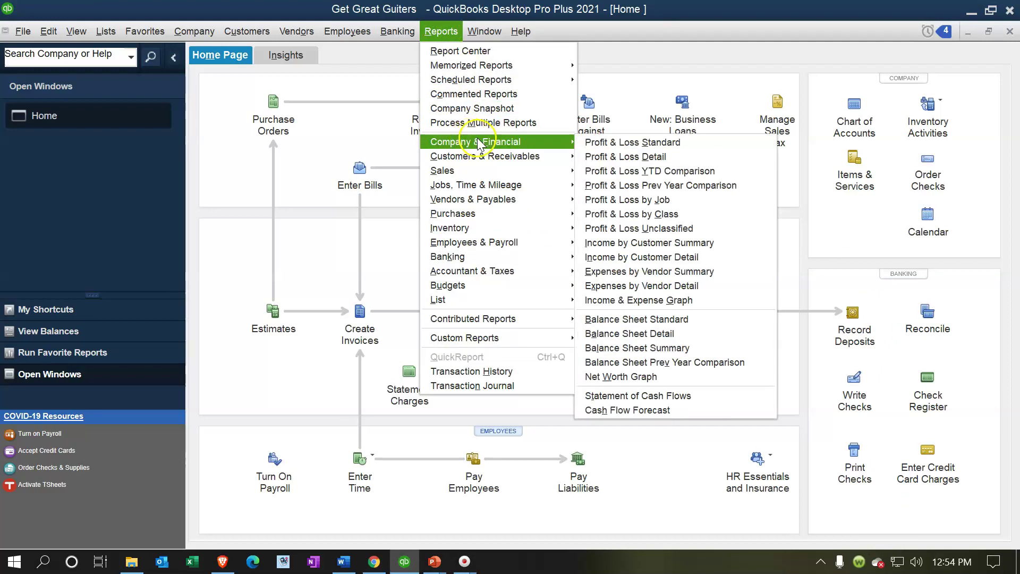
pyautogui.click(642, 318)
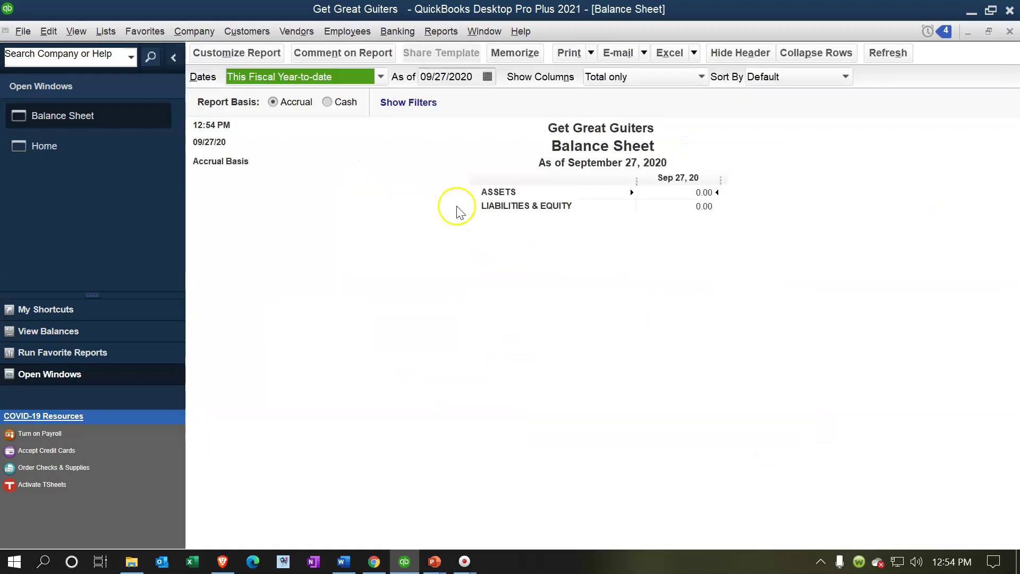
# Step: Customize the balance sheet's date range to run from 01/01/2021 to 12/31/2021
pyautogui.click(247, 53)
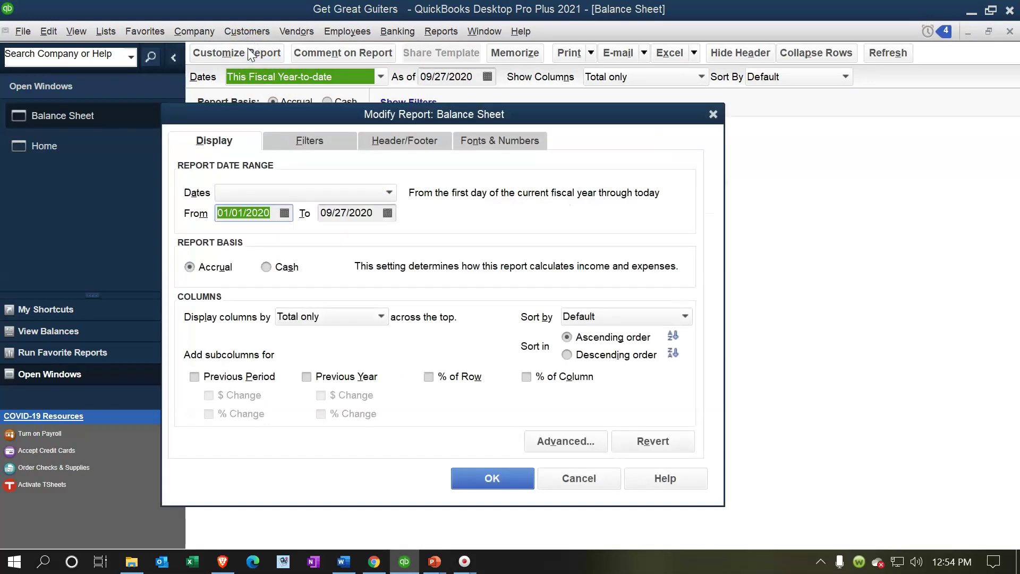
pyautogui.write('010121')
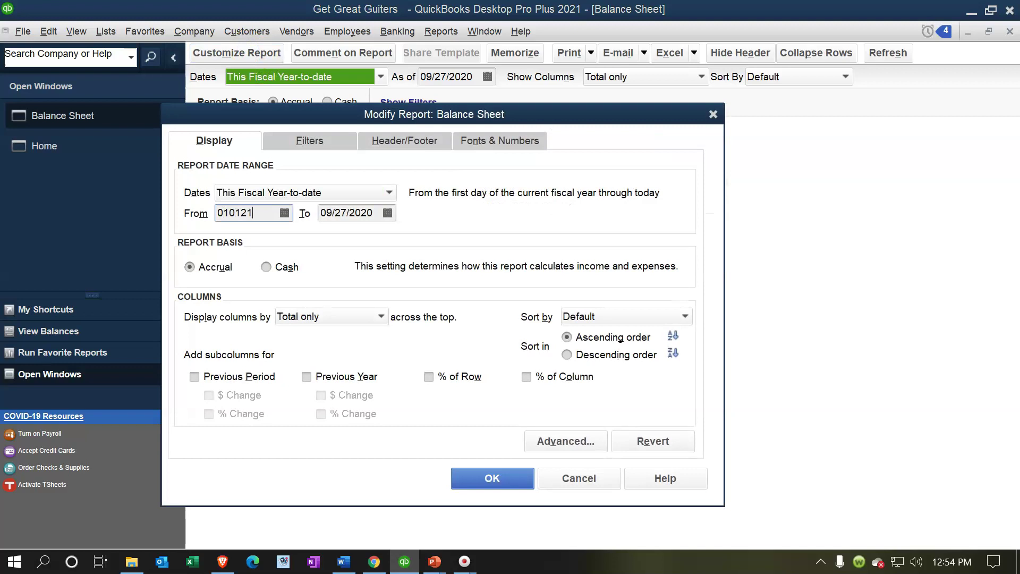
pyautogui.press('Tab')
pyautogui.write('1231521')
pyautogui.press('BackSpace')
pyautogui.press('BackSpace')
pyautogui.press('BackSpace')
pyautogui.write('2021')
pyautogui.press('Tab')
pyautogui.click(476, 475)
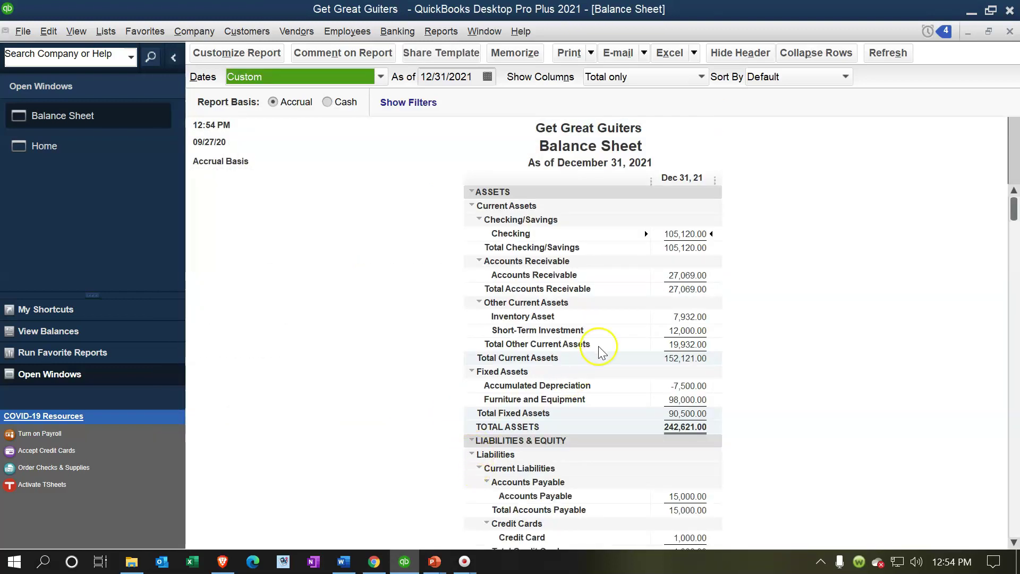
# Step: Drill down through Accounts Receivable to the Eric Music invoice, change its date to 01/19/2021, save it and return to the balance sheet
pyautogui.doubleClick(690, 276)
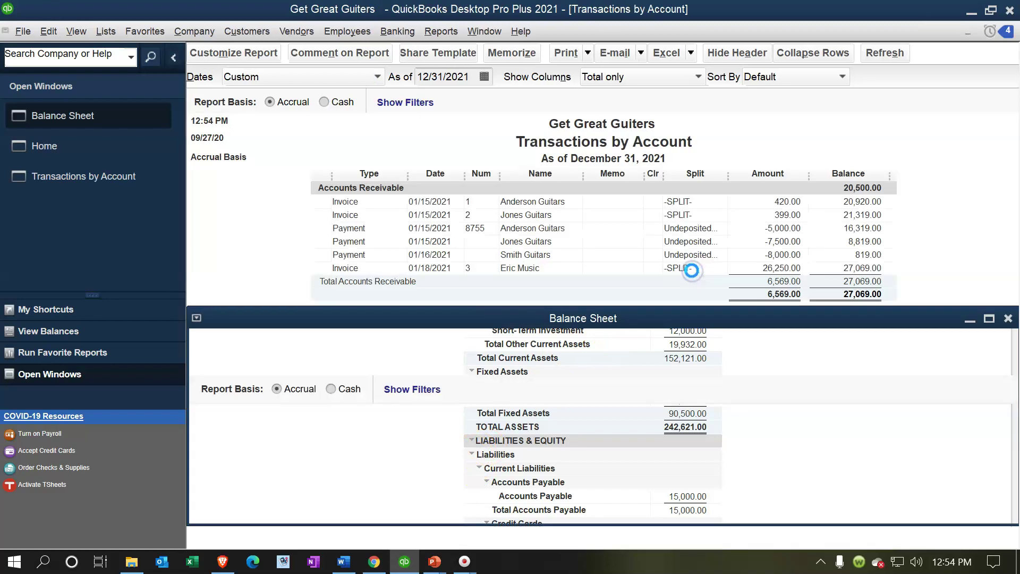
pyautogui.doubleClick(773, 272)
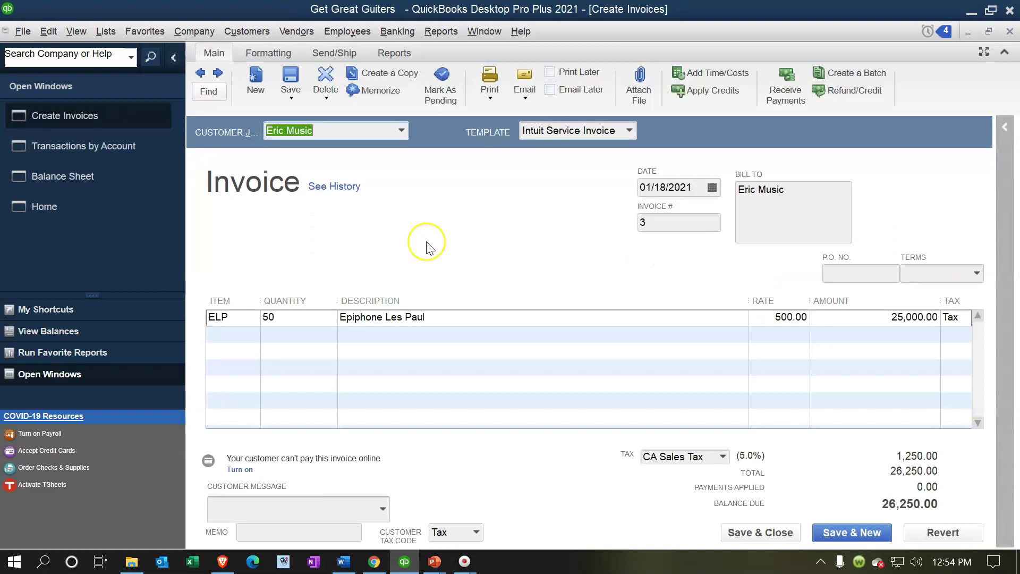
pyautogui.press('Tab')
pyautogui.press('Tab')
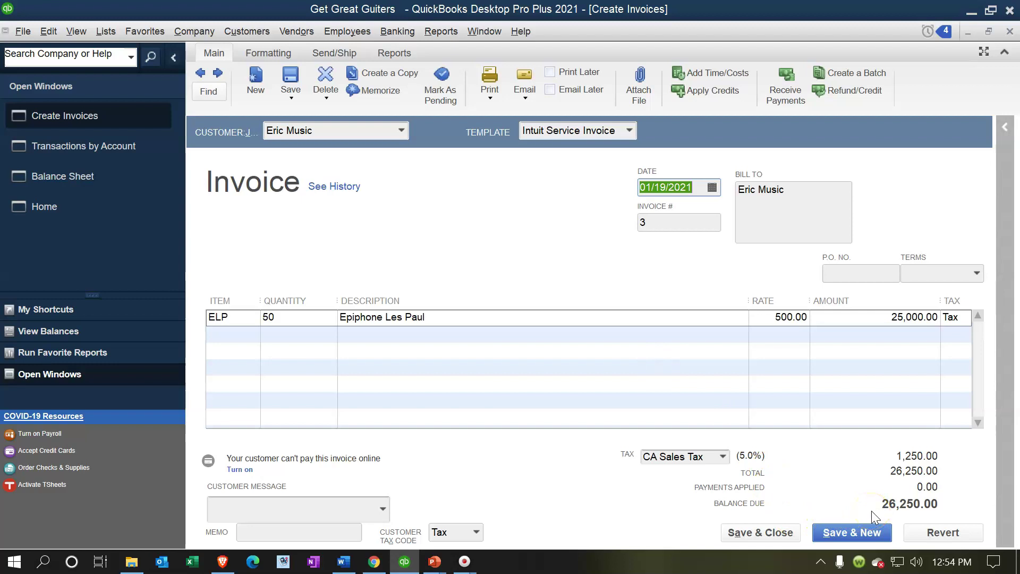
pyautogui.click(774, 531)
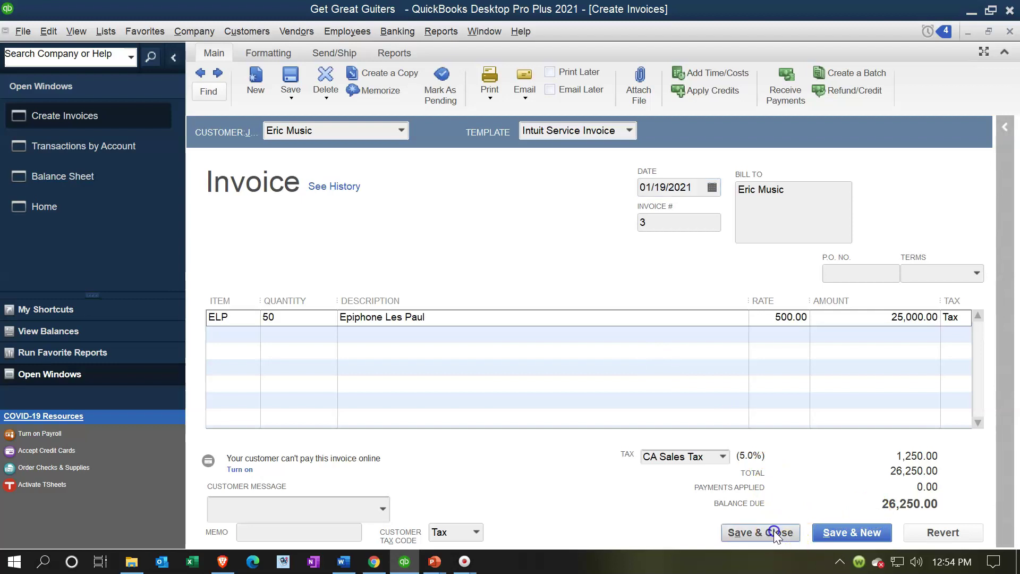
pyautogui.click(456, 199)
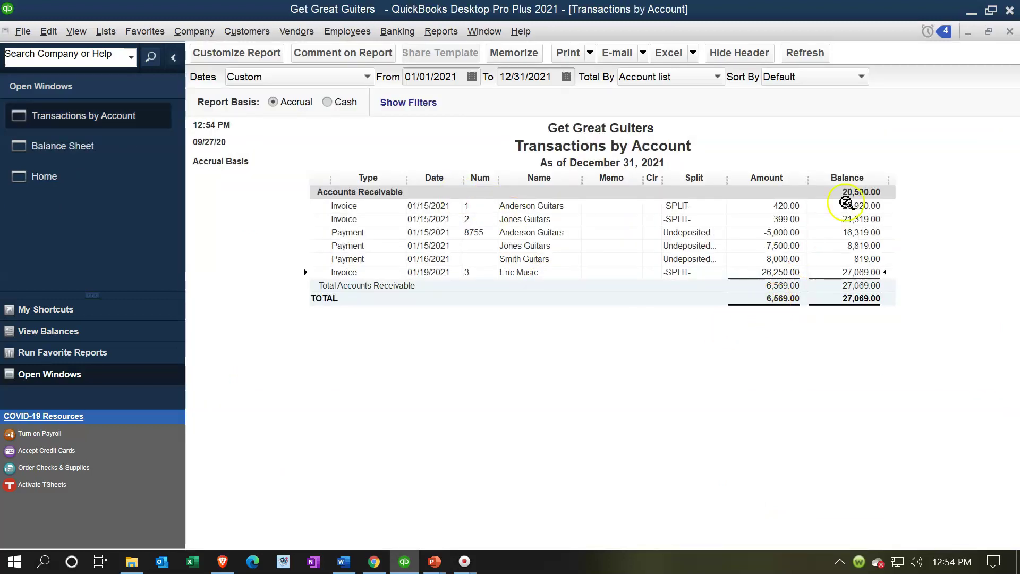
pyautogui.click(1009, 31)
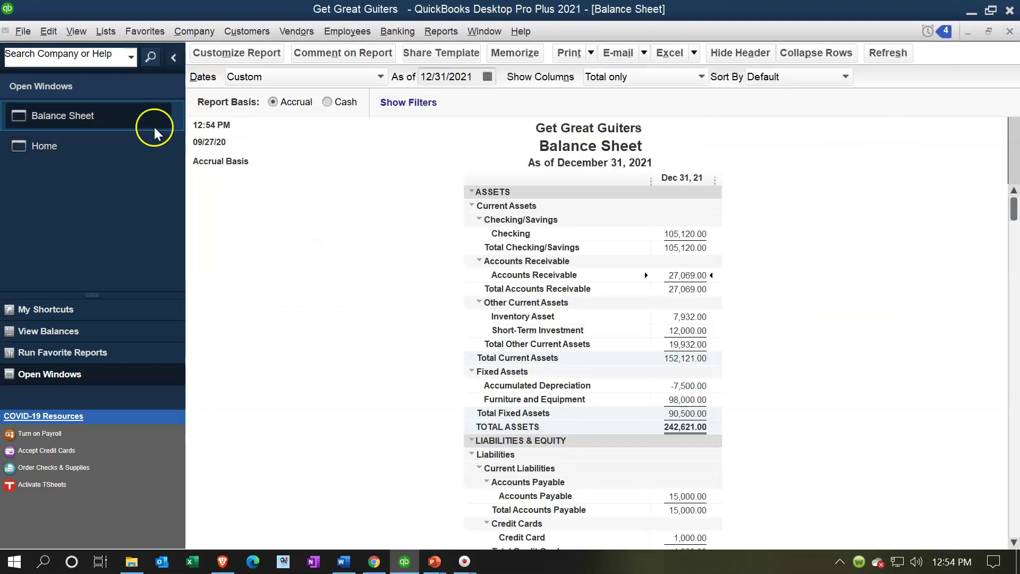
# Step: Open the Profit & Loss Standard report and set its date range from 01/01/2021 to 12/31/2021
pyautogui.click(441, 31)
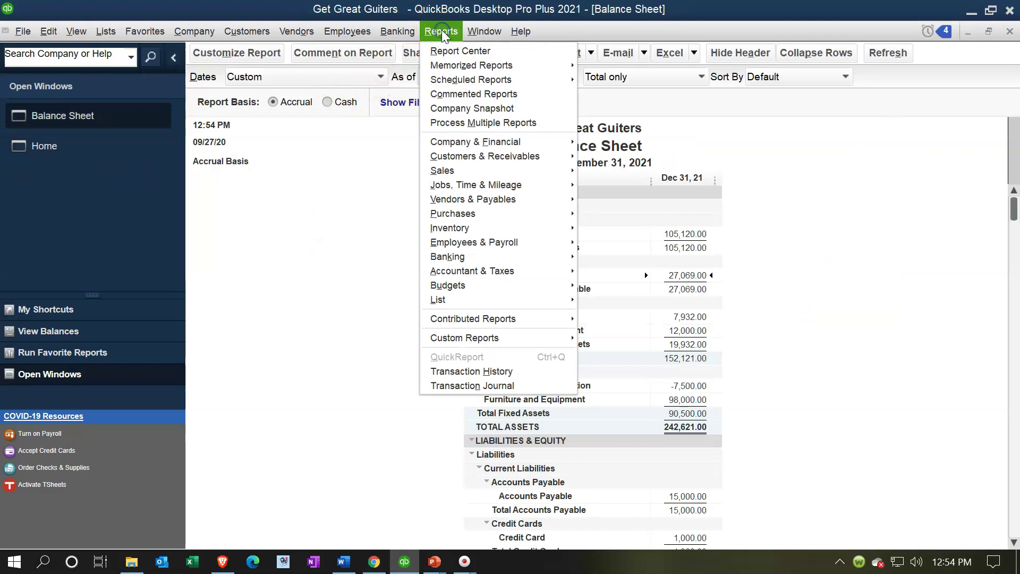
pyautogui.moveTo(552, 144)
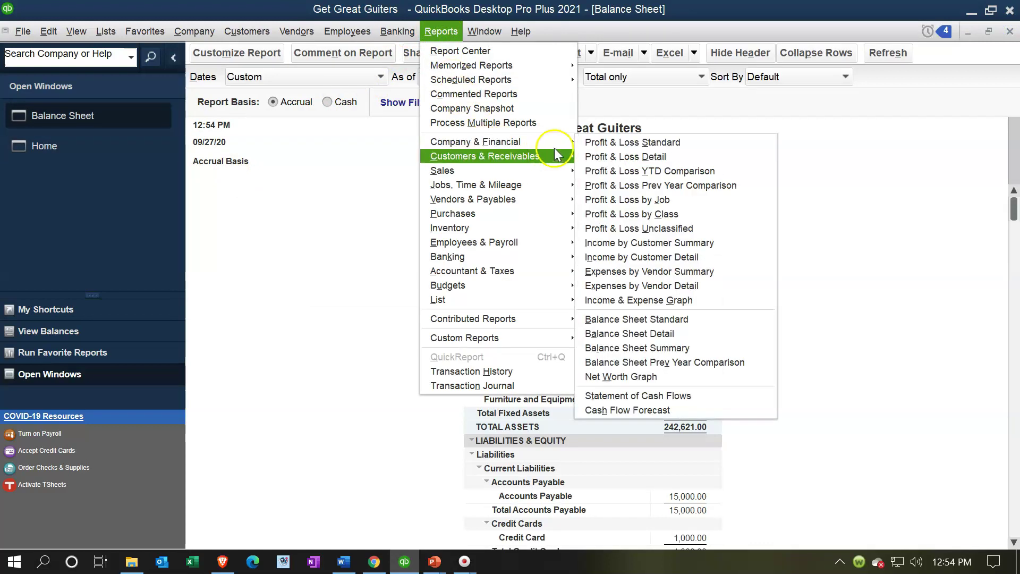
pyautogui.click(584, 142)
pyautogui.write('01/01/2021')
pyautogui.press('Tab')
pyautogui.write('12/31/2021')
pyautogui.press('Tab')
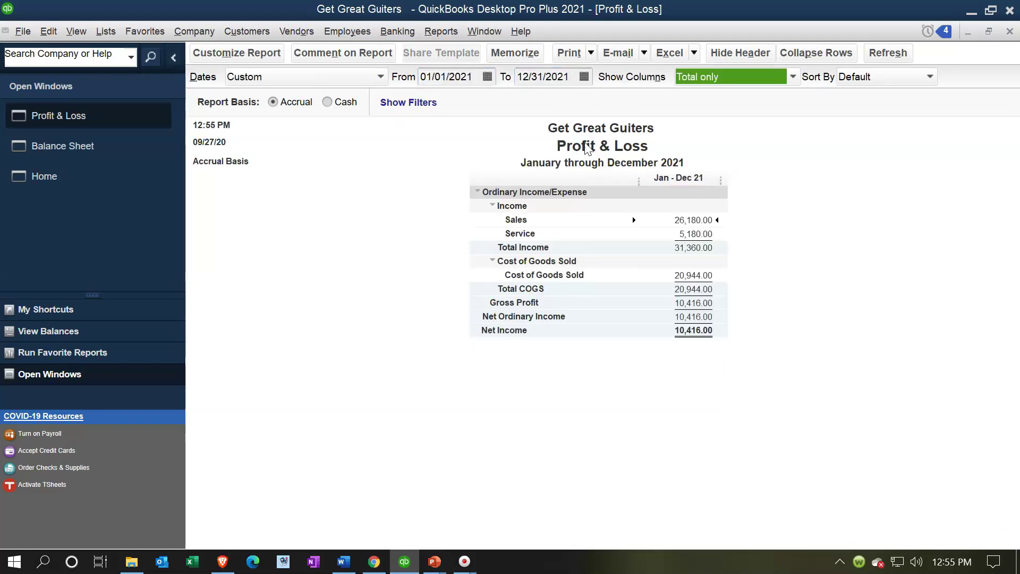
# Step: Drill down through Sales on the Profit & Loss to the Eric Music invoice, review it and return to the report
pyautogui.click(668, 229)
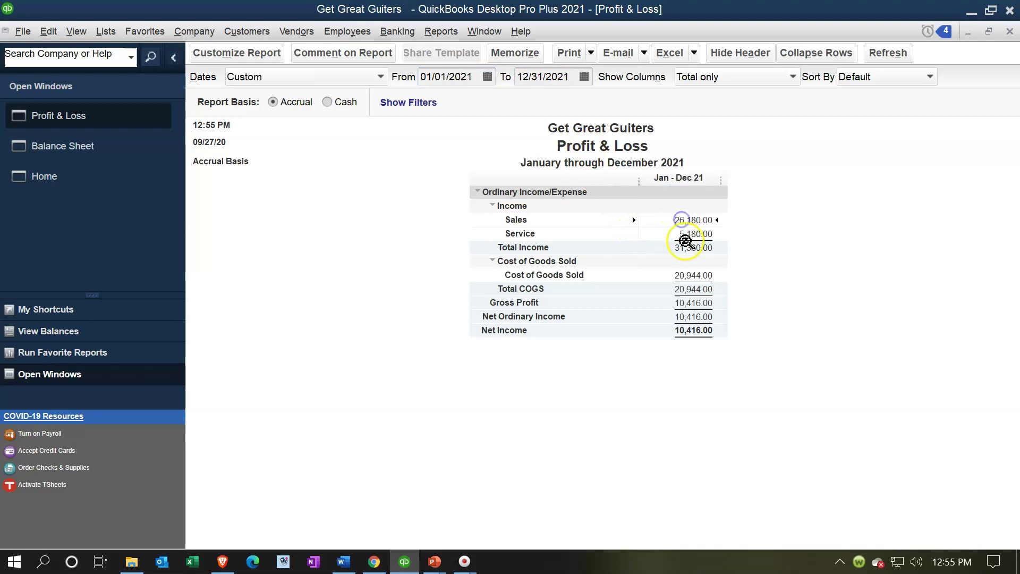
pyautogui.doubleClick(696, 219)
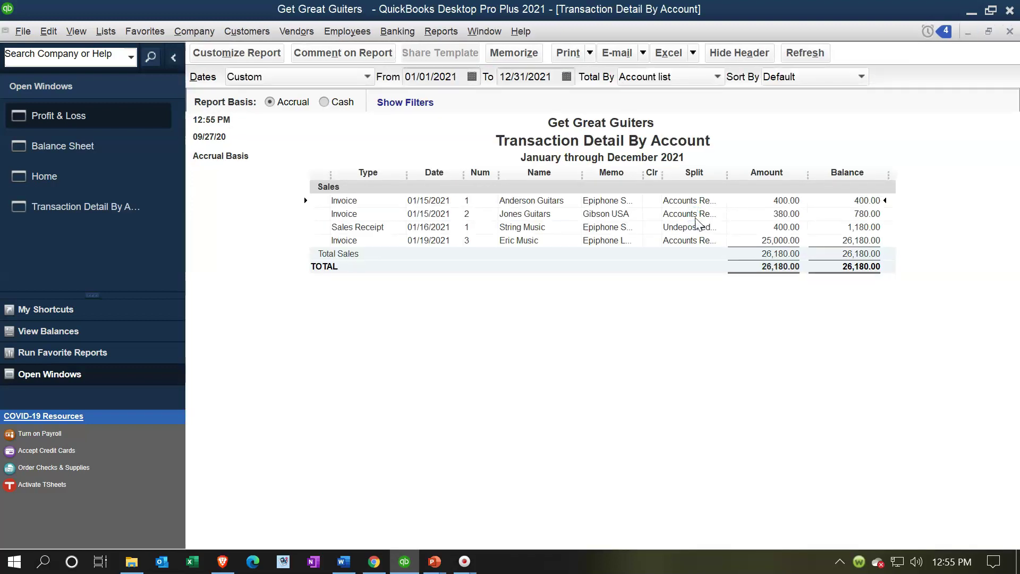
pyautogui.doubleClick(755, 244)
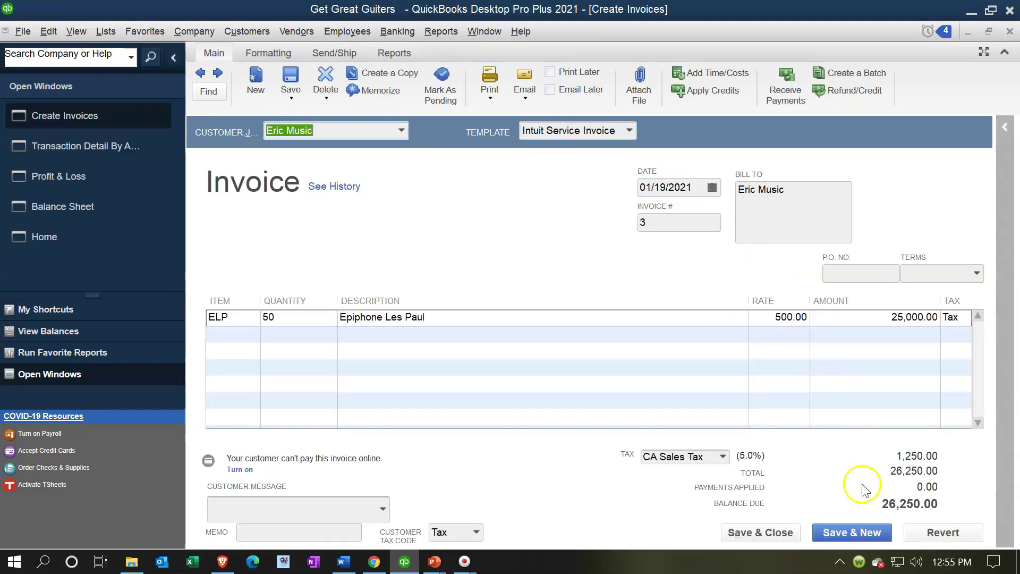
pyautogui.click(878, 443)
pyautogui.click(1009, 31)
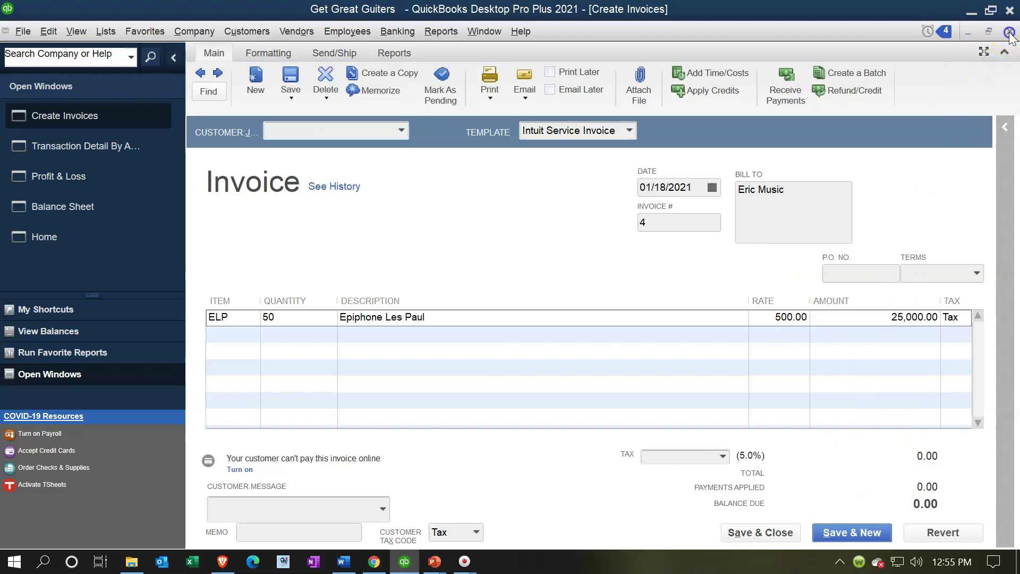
pyautogui.click(1010, 32)
pyautogui.click(618, 118)
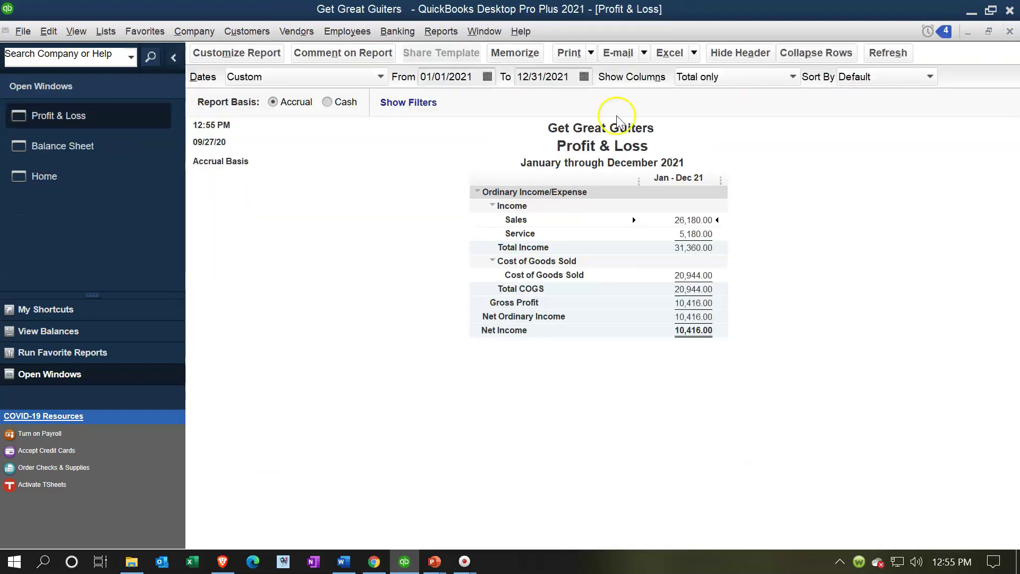
# Step: Drill into Sales Tax Payable on the balance sheet, check the tax entry from the 01/19/2021 invoice and return
pyautogui.click(67, 146)
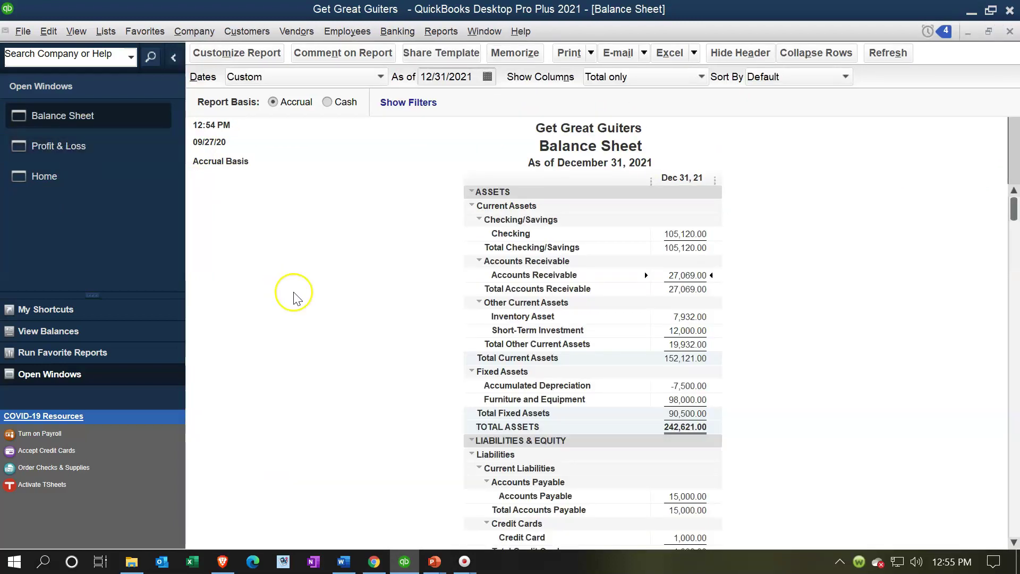
pyautogui.scroll(-4, 357, 371)
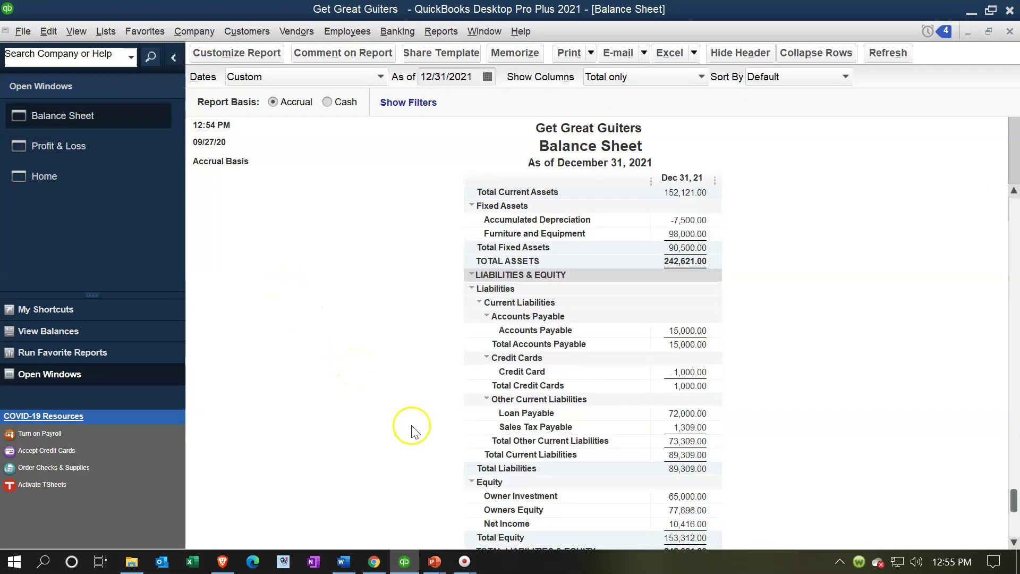
pyautogui.doubleClick(684, 427)
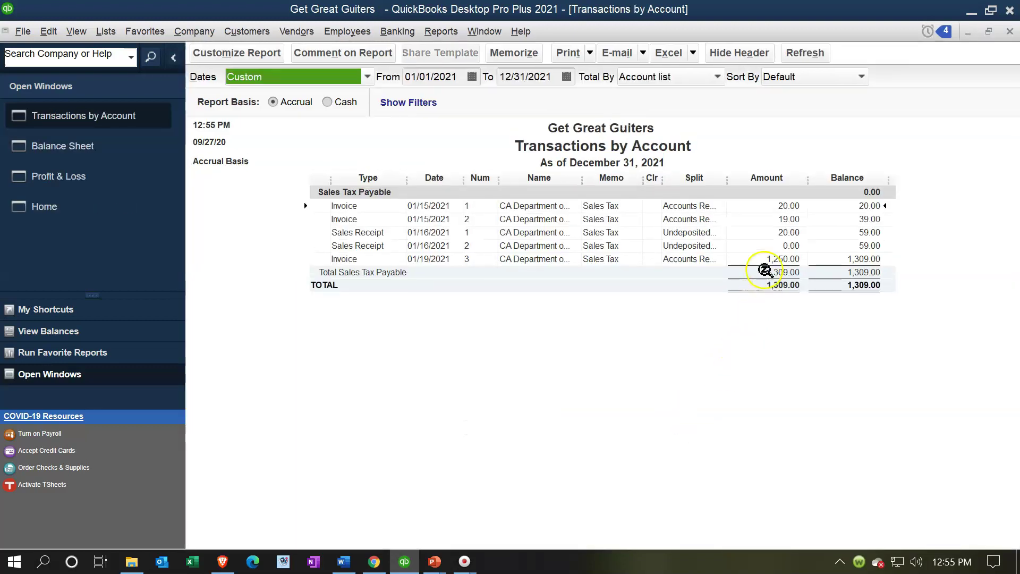
pyautogui.click(769, 259)
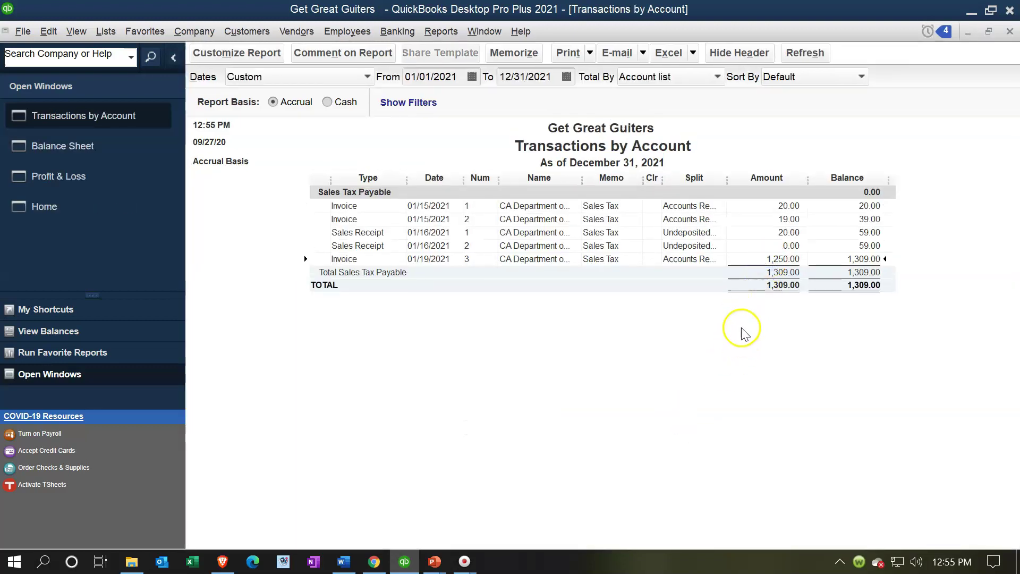
pyautogui.click(1009, 31)
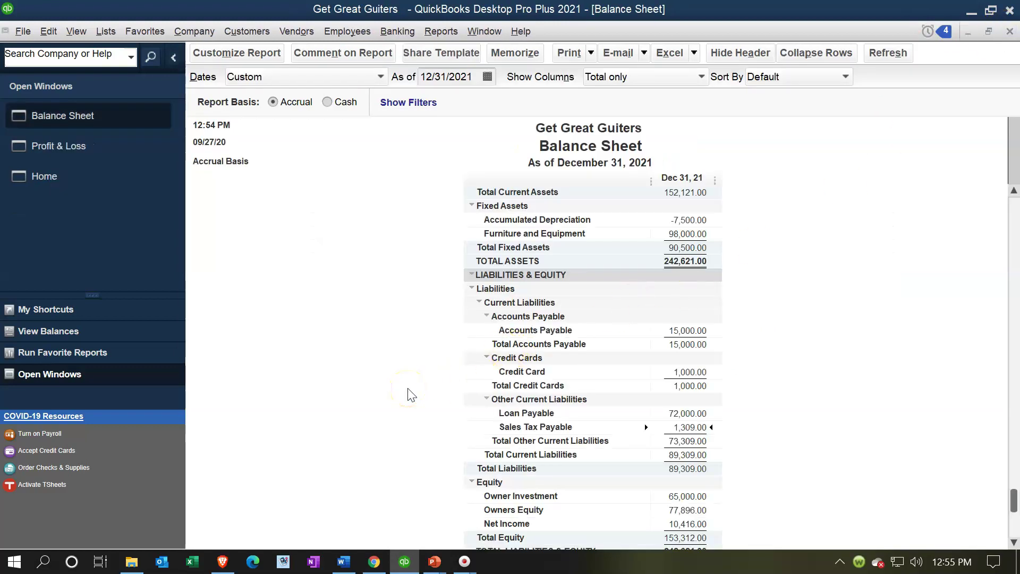
# Step: Drill down through Inventory Asset to the Eric Music invoice, review it and return to the balance sheet
pyautogui.scroll(4, 409, 394)
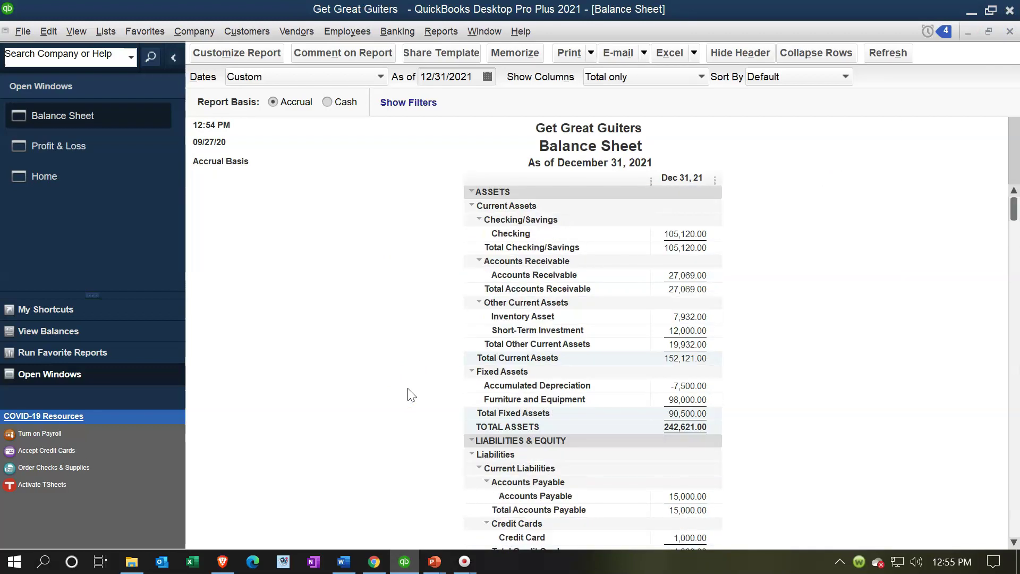
pyautogui.doubleClick(686, 312)
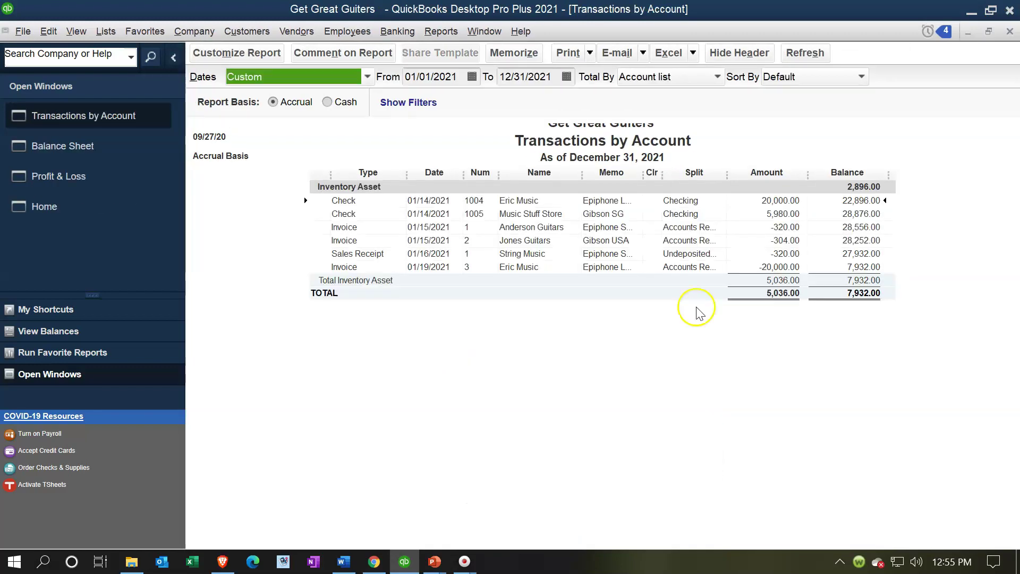
pyautogui.doubleClick(755, 273)
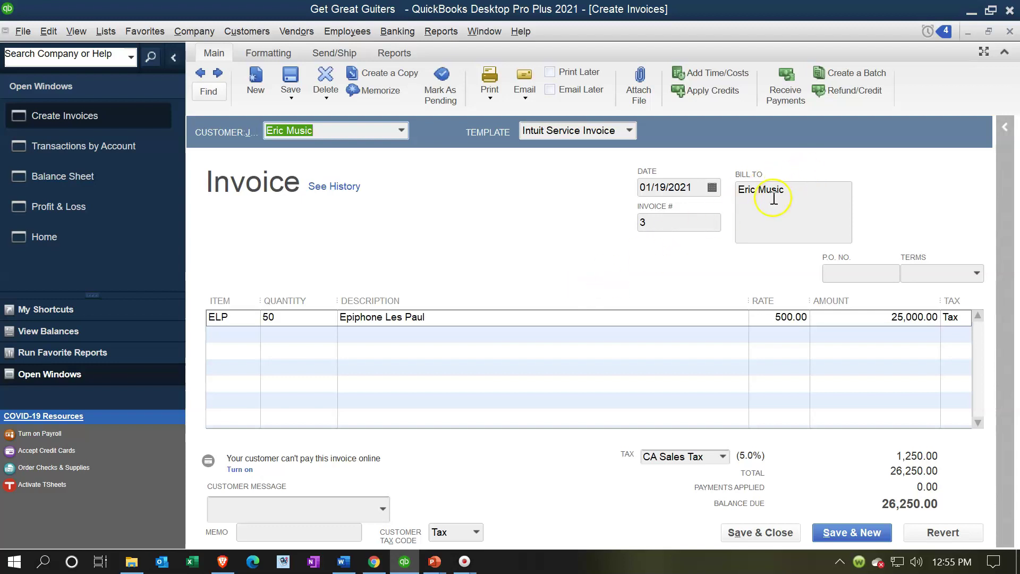
pyautogui.click(1011, 28)
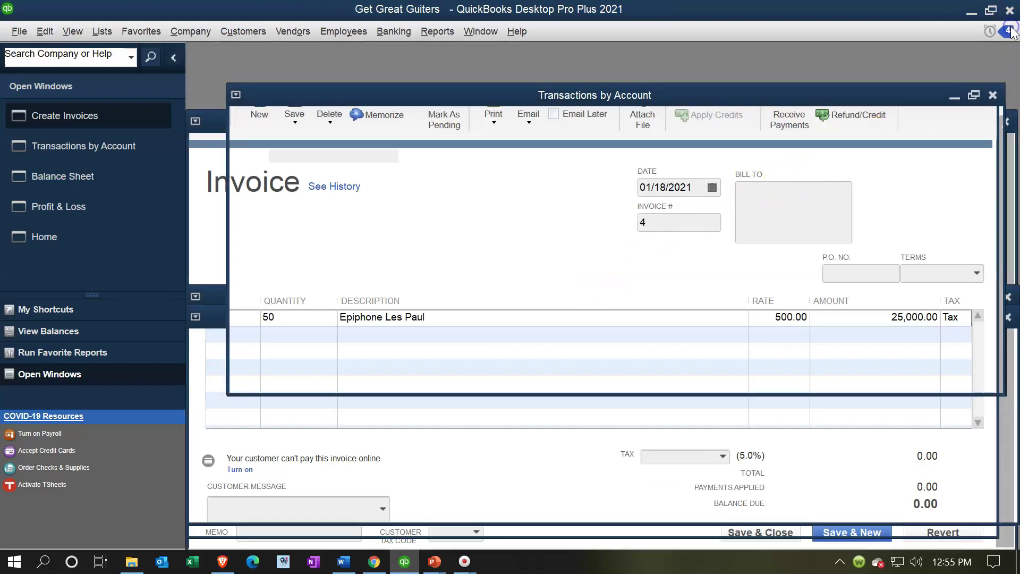
pyautogui.click(1009, 31)
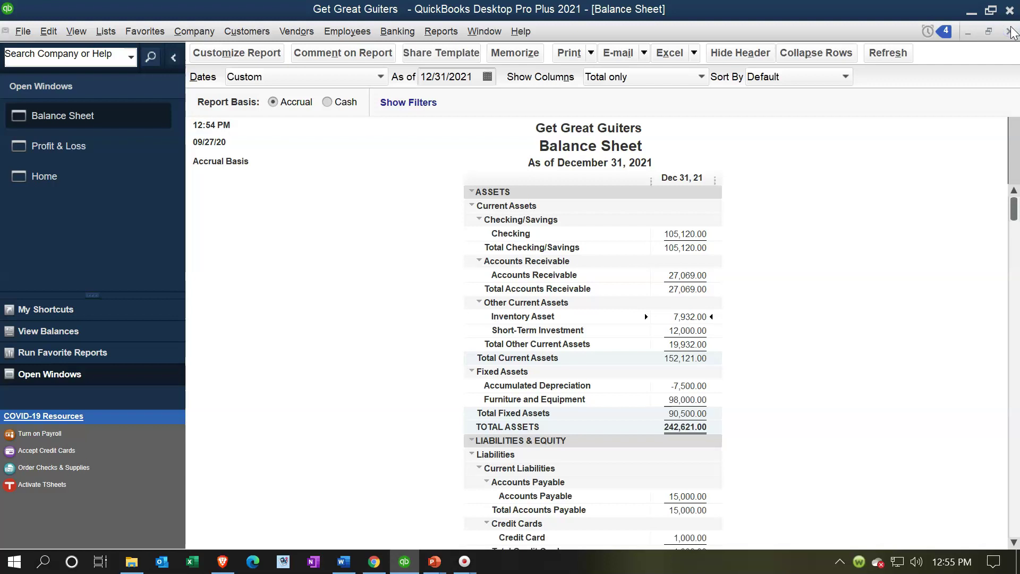
# Step: Review the Cost of Goods Sold transaction detail from the Profit & Loss, close it and switch back to the balance sheet
pyautogui.click(78, 153)
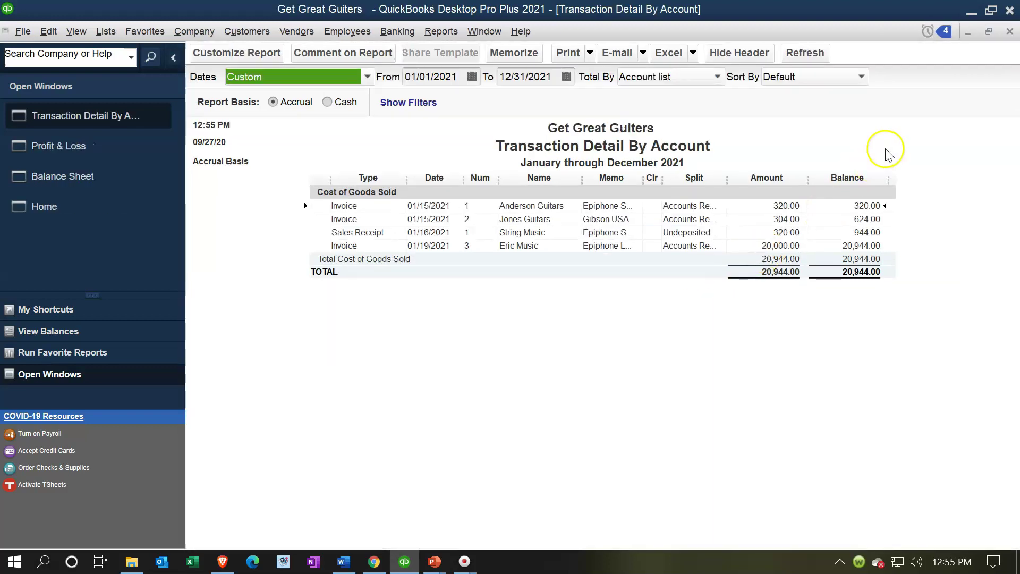
pyautogui.click(1010, 33)
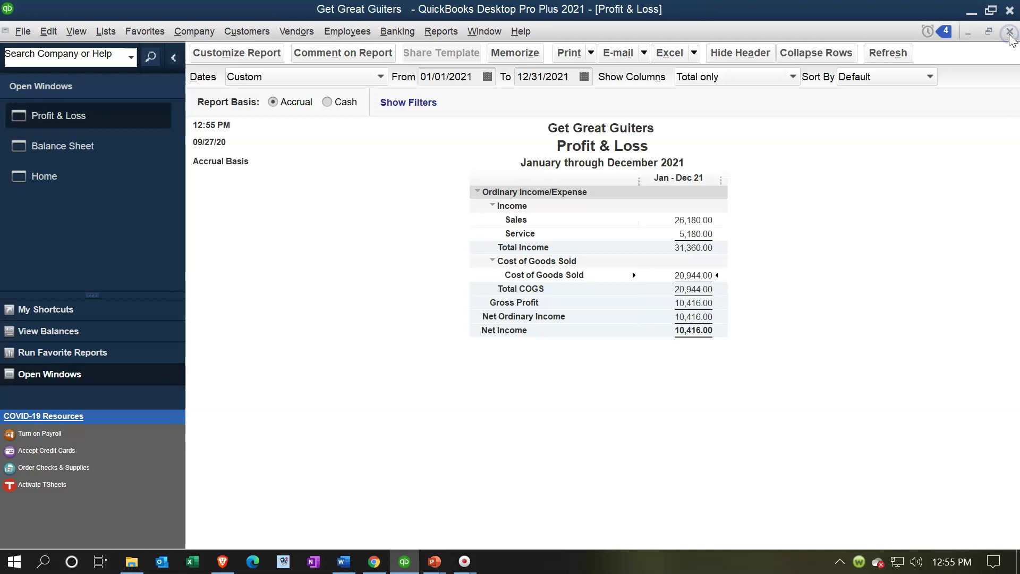
pyautogui.click(101, 146)
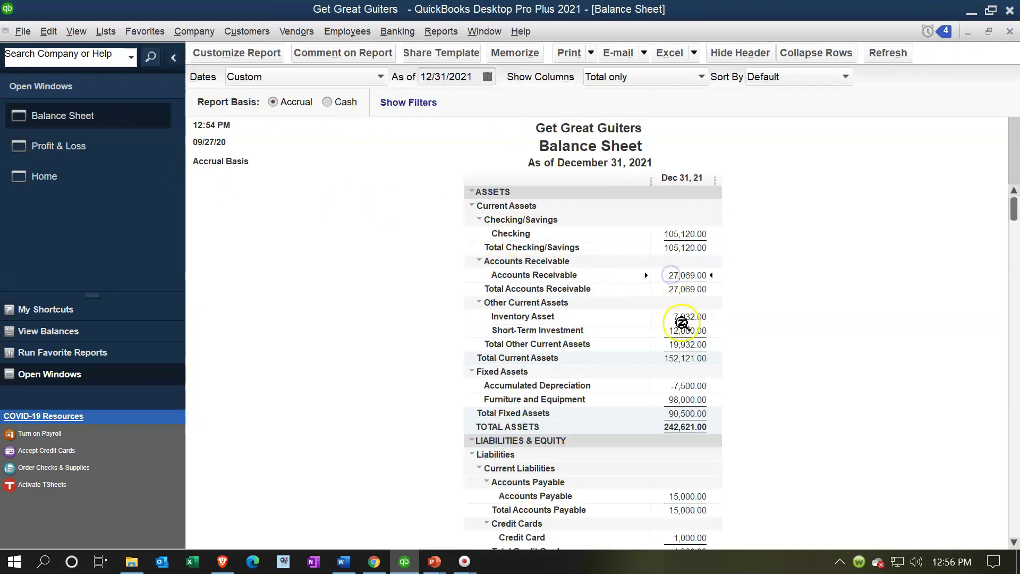
# Step: Open the Customer Balance Detail report, check the Eric Music invoice balance and return to the balance sheet
pyautogui.click(441, 32)
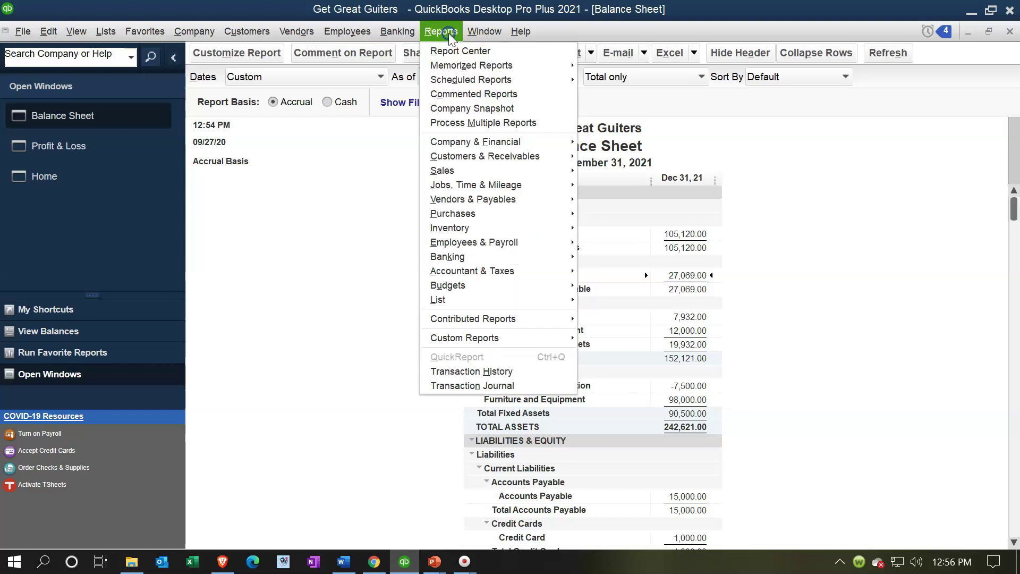
pyautogui.moveTo(500, 157)
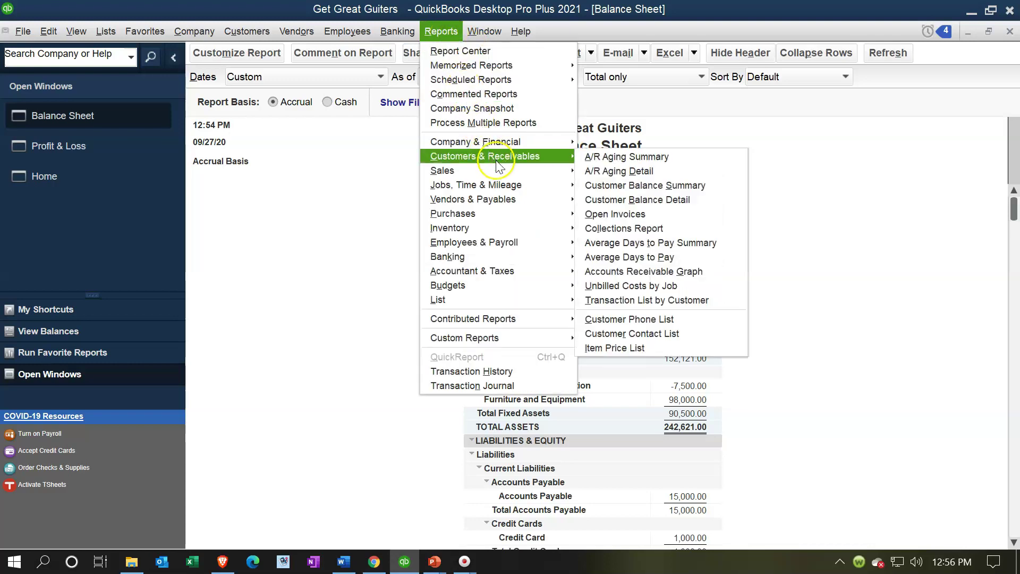
pyautogui.click(614, 200)
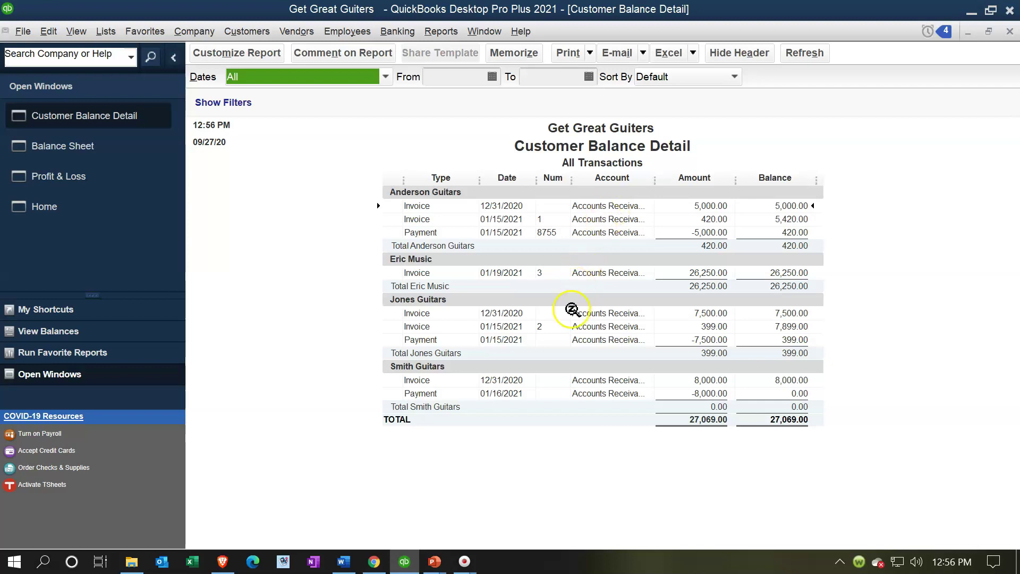
pyautogui.click(767, 273)
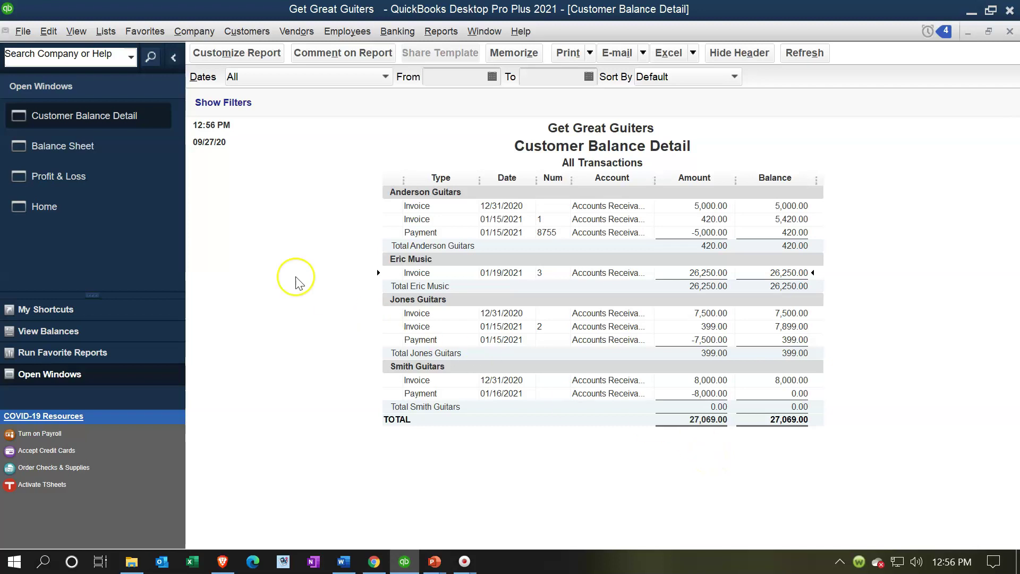
pyautogui.click(118, 153)
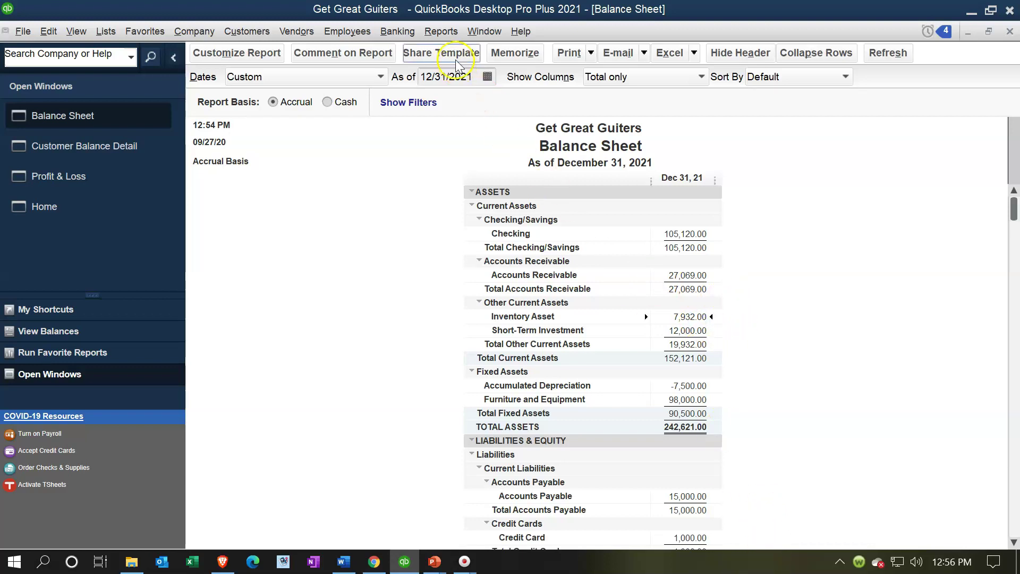
# Step: Run the Inventory Valuation Summary as of 12/31/2021 and compare it with Inventory Asset on the balance sheet
pyautogui.click(440, 33)
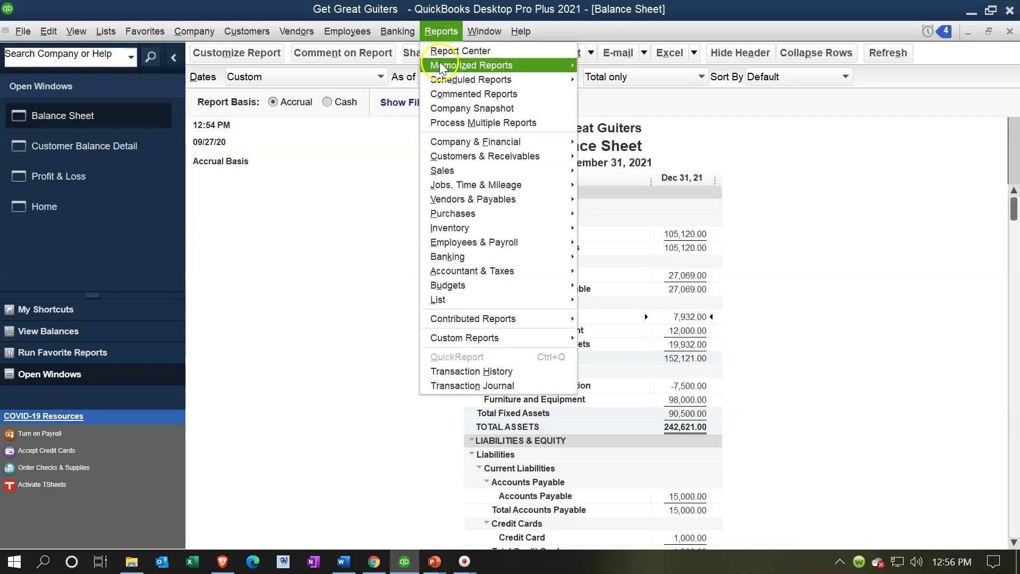
pyautogui.moveTo(482, 236)
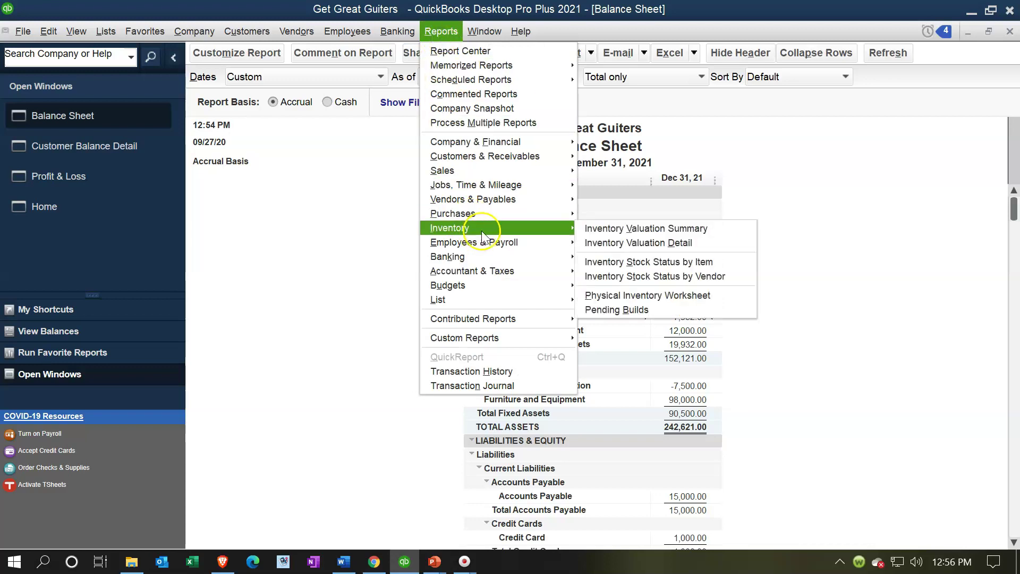
pyautogui.click(606, 228)
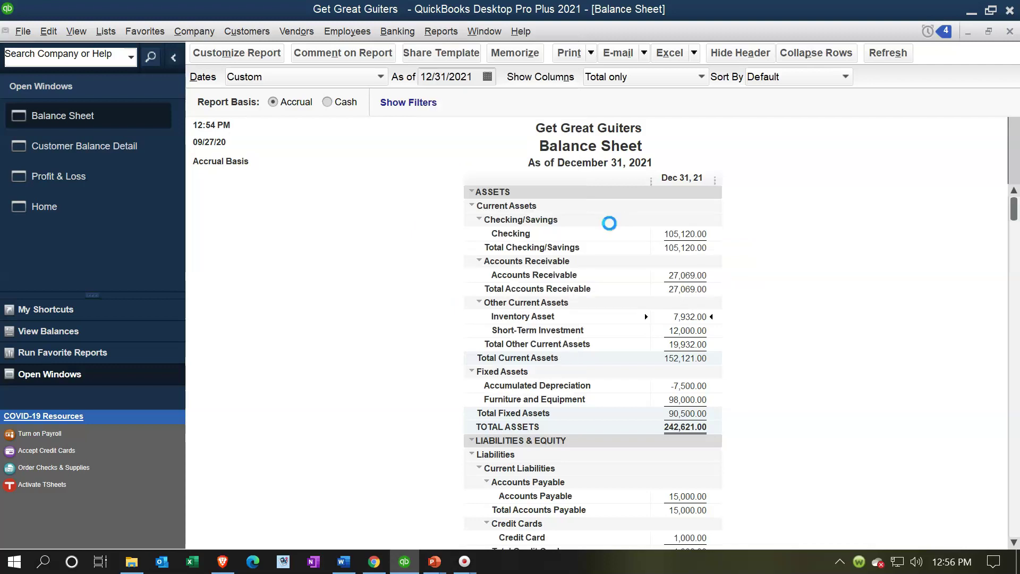
pyautogui.write('12/31/2021')
pyautogui.press('Tab')
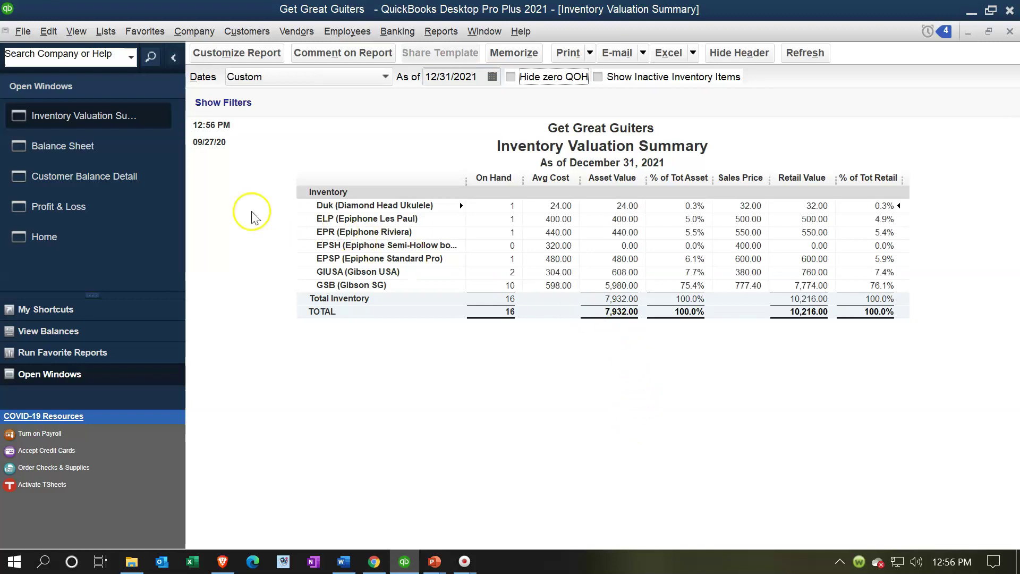
pyautogui.click(75, 148)
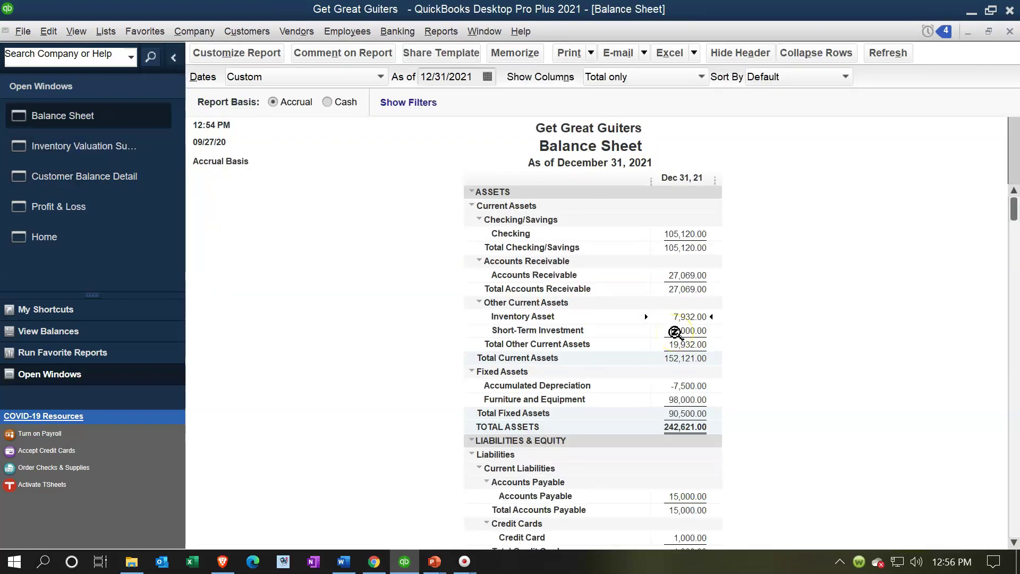
# Step: Start a new invoice from the Home page and select Music Stuff Store as the customer
pyautogui.click(47, 238)
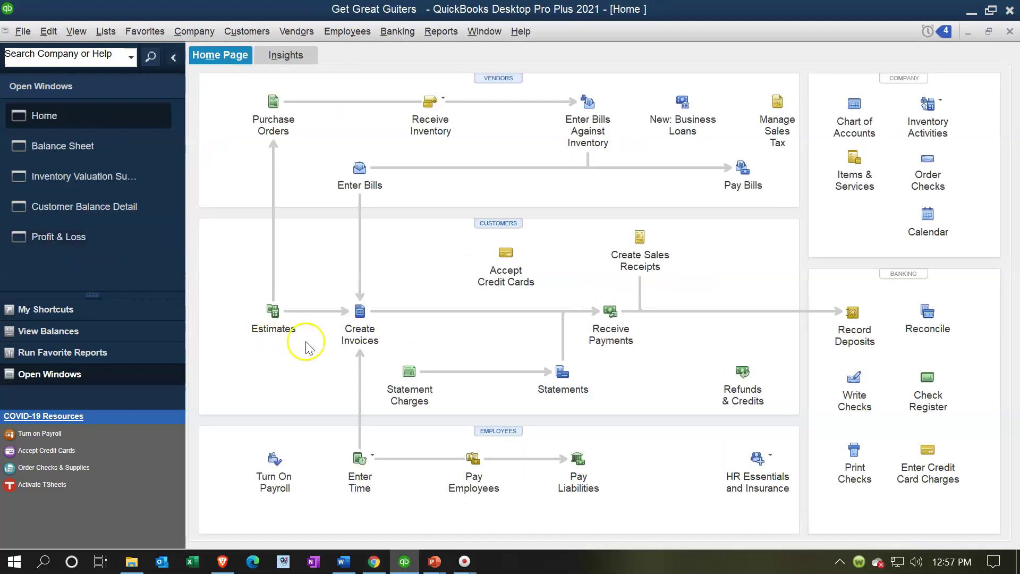
pyautogui.click(360, 314)
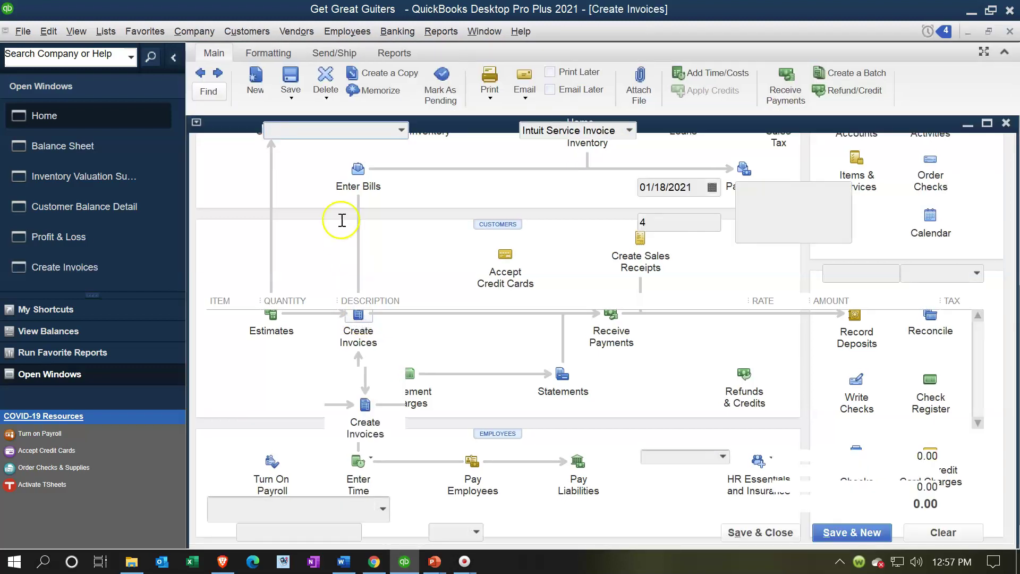
pyautogui.write('Music Stuff Store')
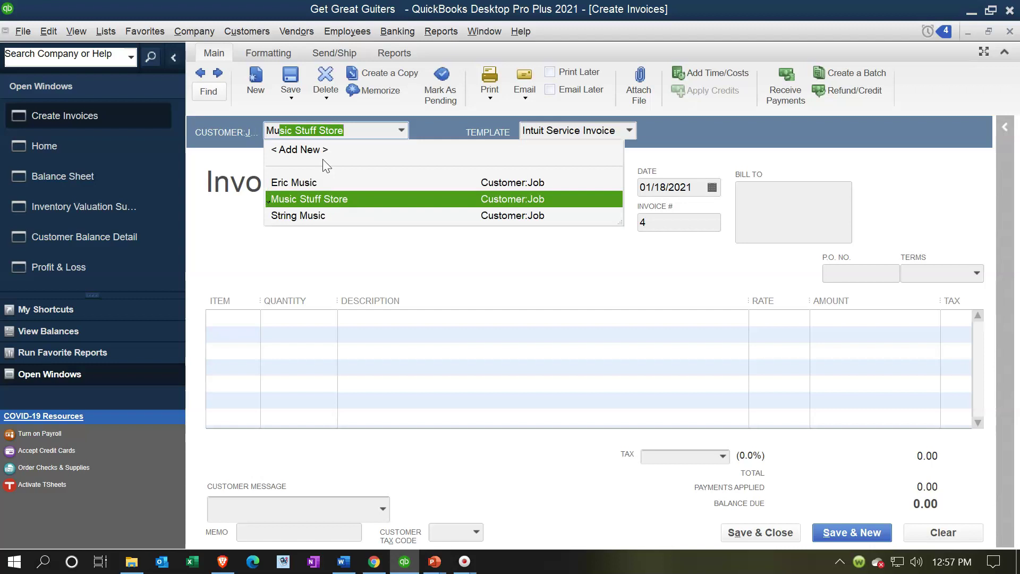
pyautogui.click(307, 197)
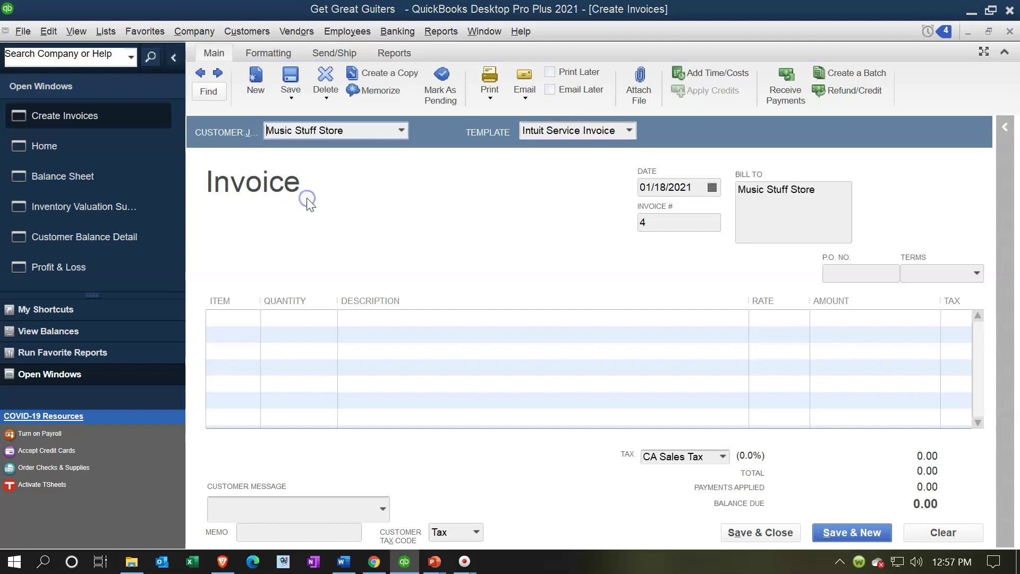
# Step: Add the outstanding billable Gibson SG item to the Music Stuff Store invoice, and save and close it with Email Later turned off
pyautogui.click(261, 161)
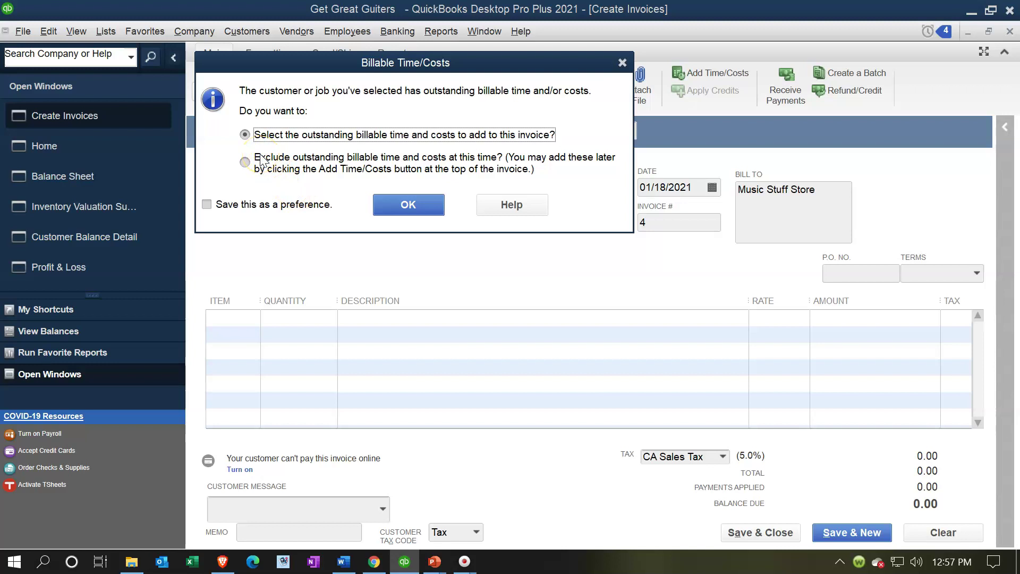
pyautogui.click(407, 205)
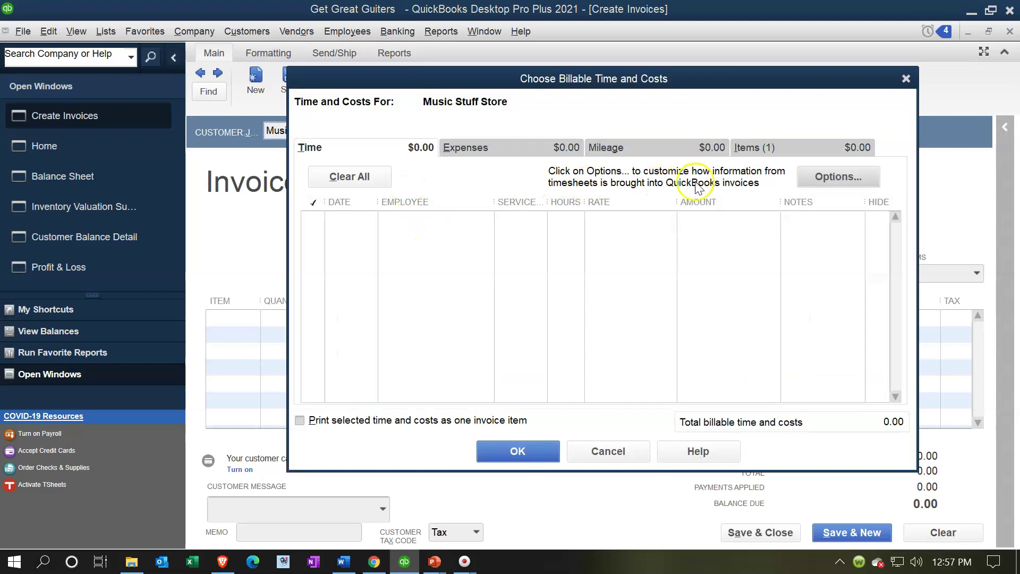
pyautogui.click(748, 148)
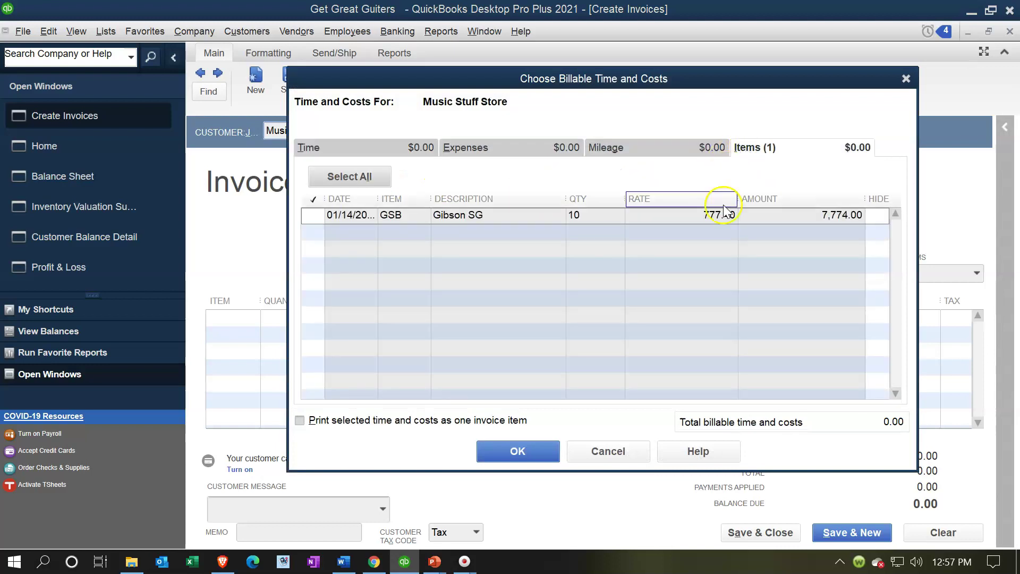
pyautogui.click(315, 217)
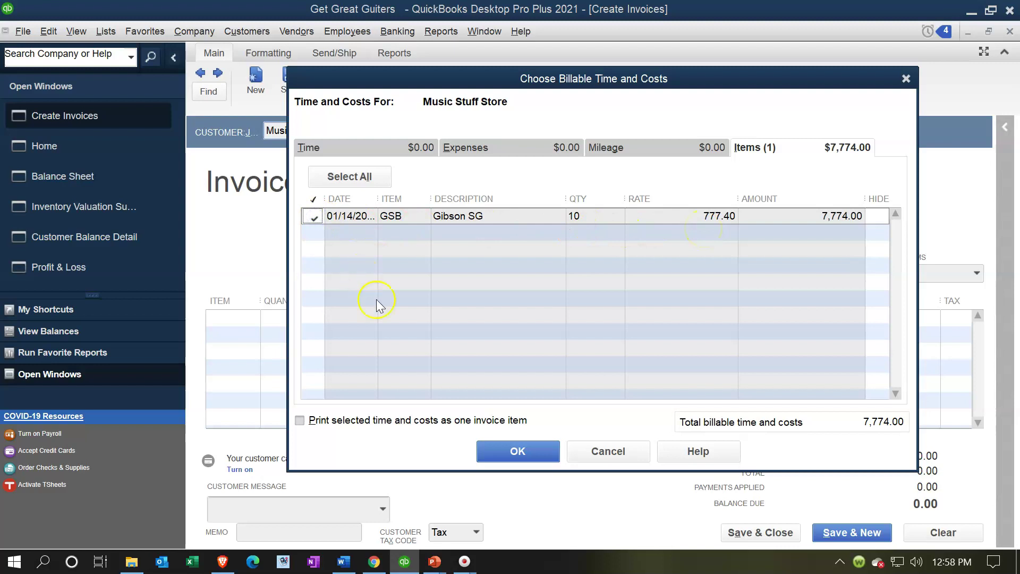
pyautogui.click(490, 452)
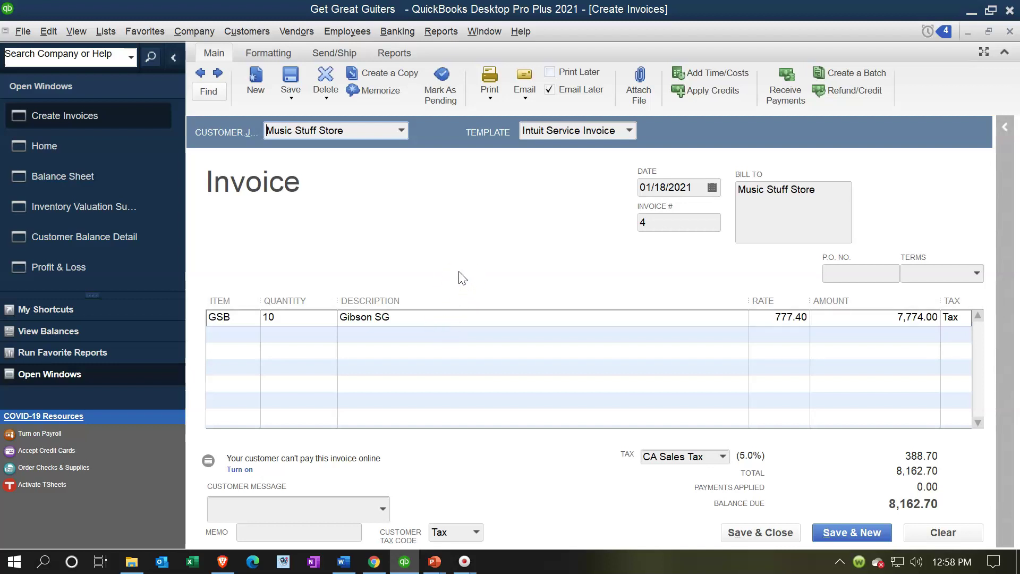
pyautogui.click(555, 91)
pyautogui.click(802, 528)
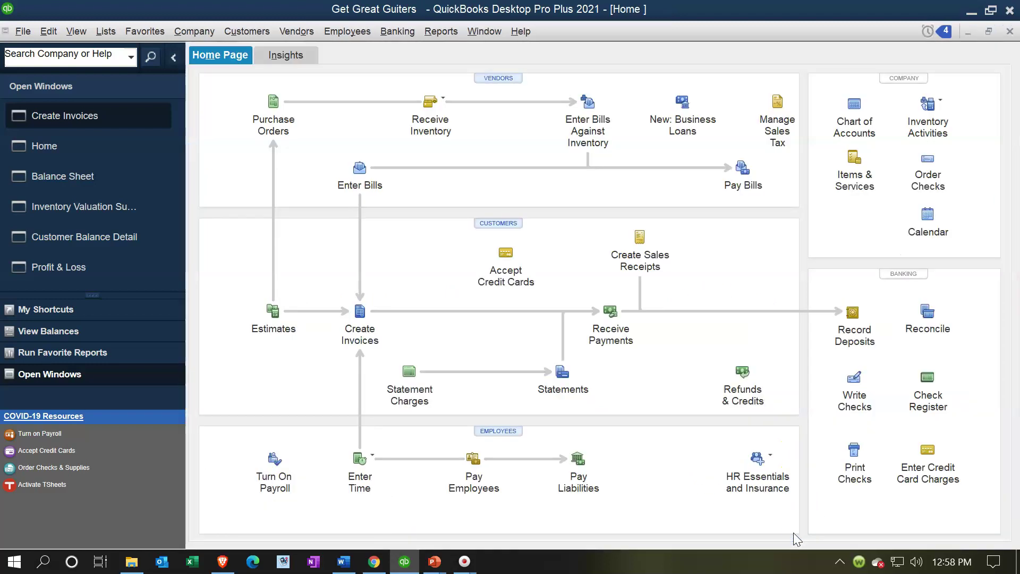
# Step: Open the Accounts Receivable detail from the balance sheet and view the Music Stuff Store invoice behind it
pyautogui.click(108, 147)
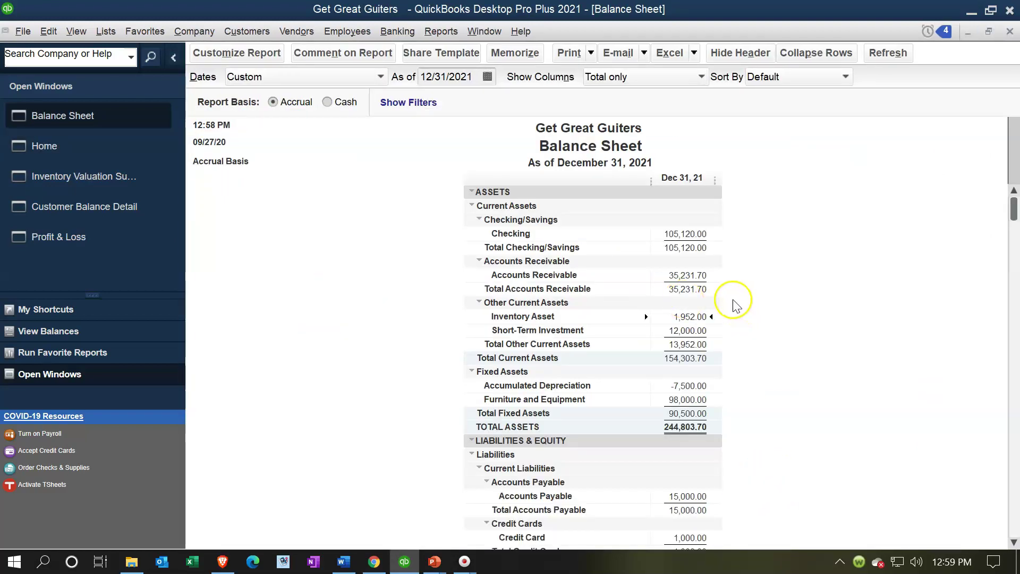
pyautogui.doubleClick(700, 275)
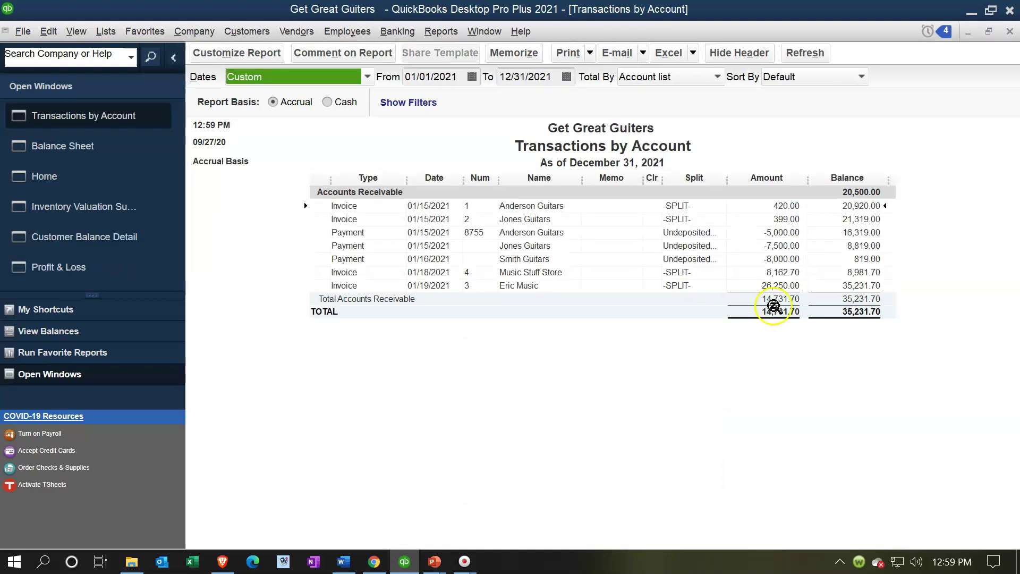
pyautogui.doubleClick(772, 273)
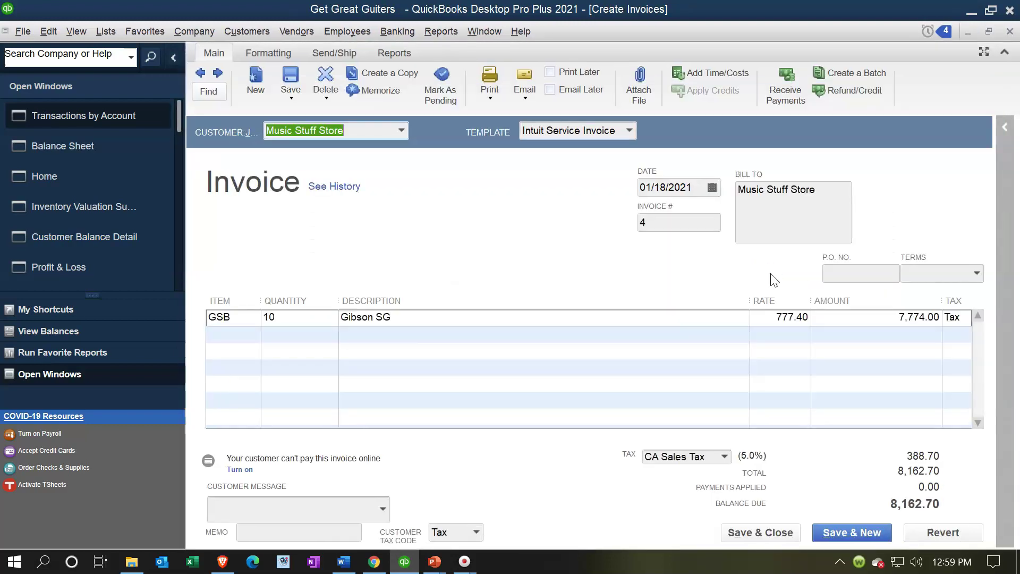
pyautogui.click(1010, 32)
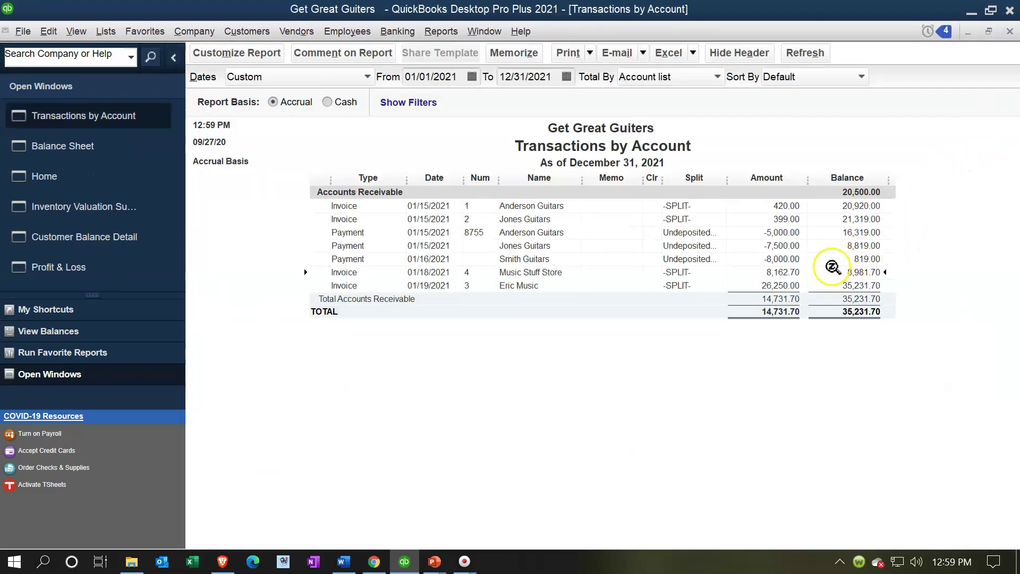
# Step: Change the Music Stuff Store invoice date to 01/20/2021, record the change and close the Accounts Receivable detail
pyautogui.doubleClick(785, 274)
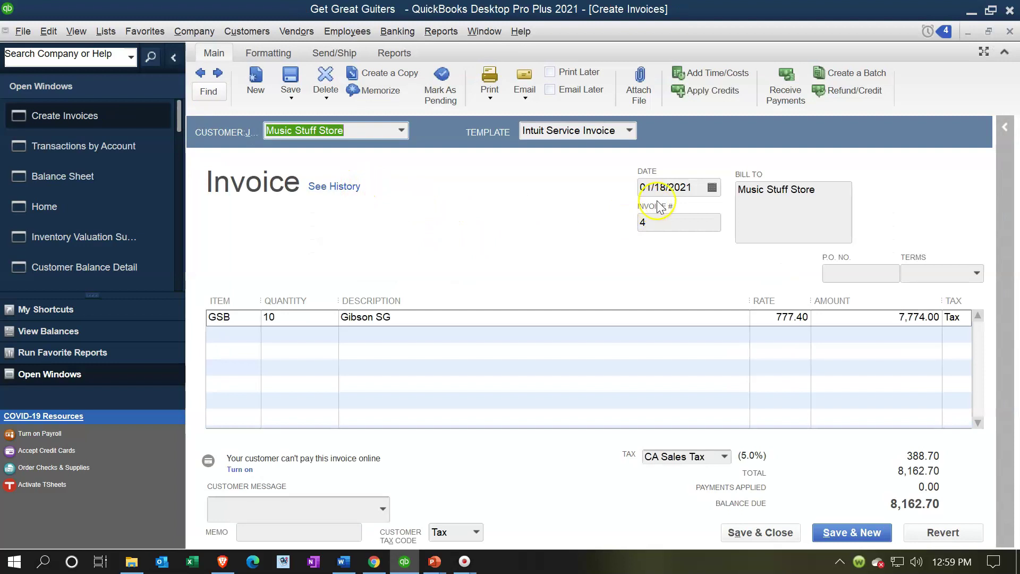
pyautogui.click(682, 186)
pyautogui.press('+')
pyautogui.press('+')
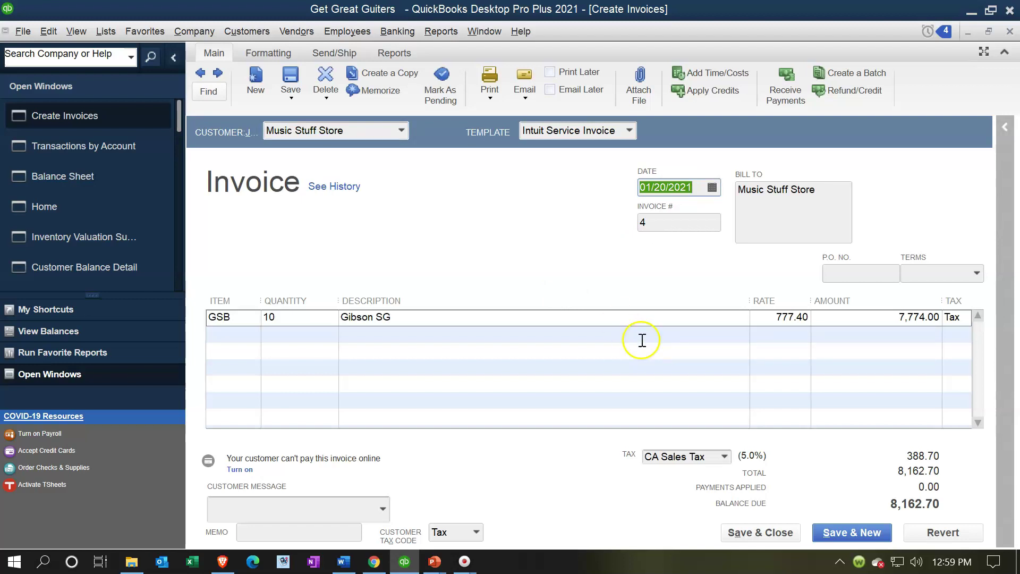
pyautogui.click(769, 532)
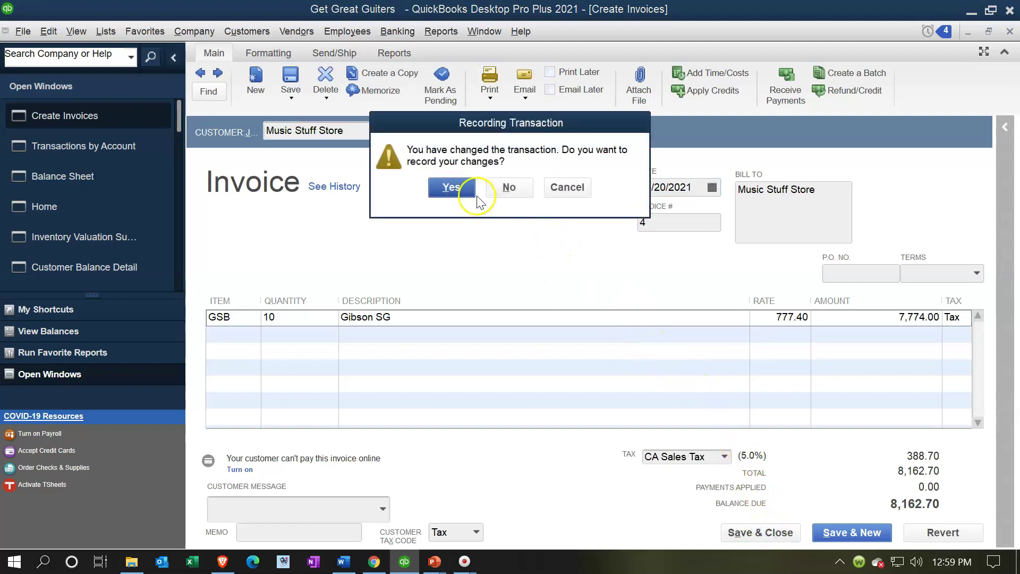
pyautogui.click(452, 186)
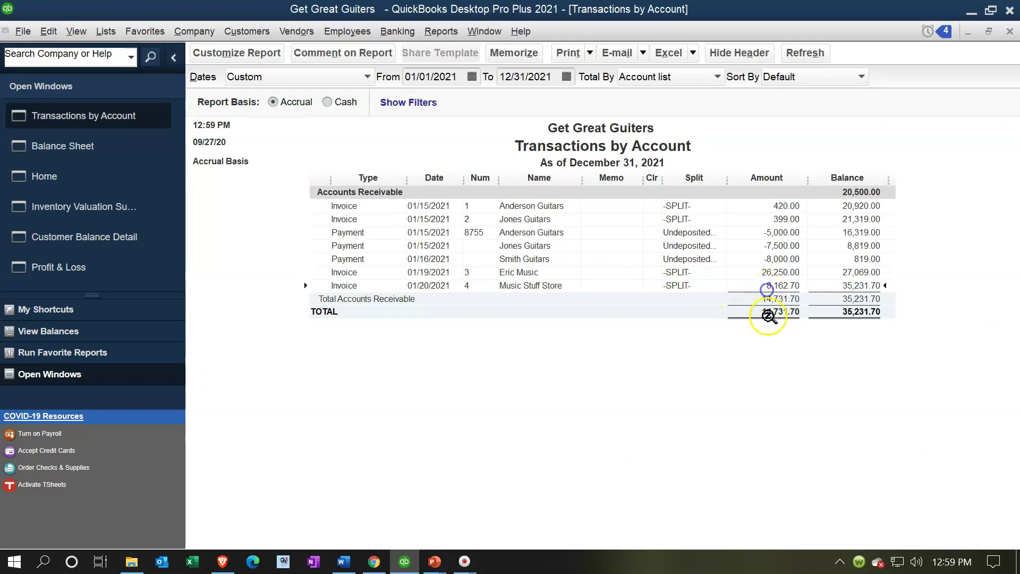
pyautogui.click(1009, 32)
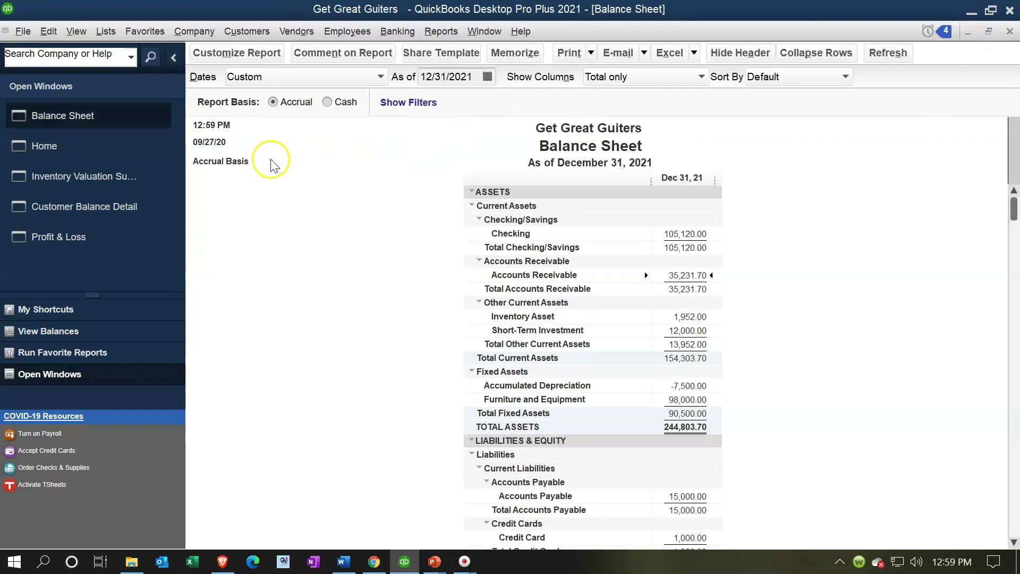
# Step: Review the Sales detail from the Profit & Loss, check its Music Stuff Store invoice and close both
pyautogui.click(89, 246)
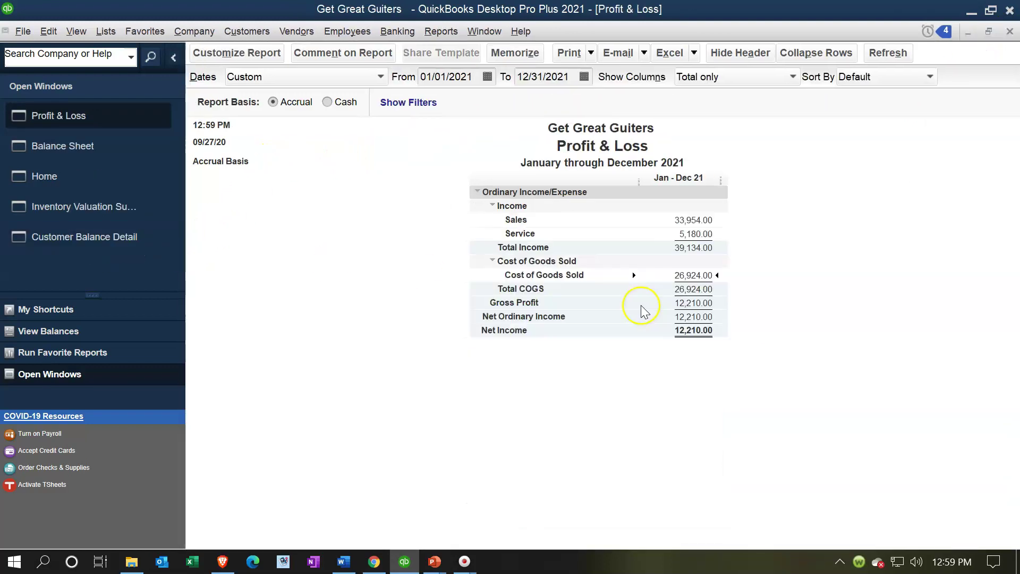
pyautogui.doubleClick(686, 220)
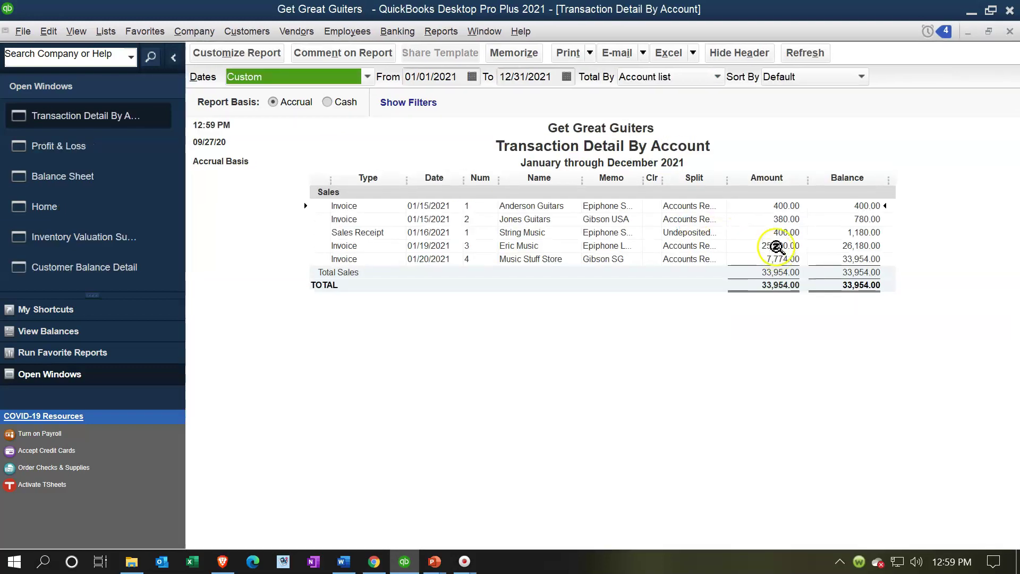
pyautogui.doubleClick(778, 255)
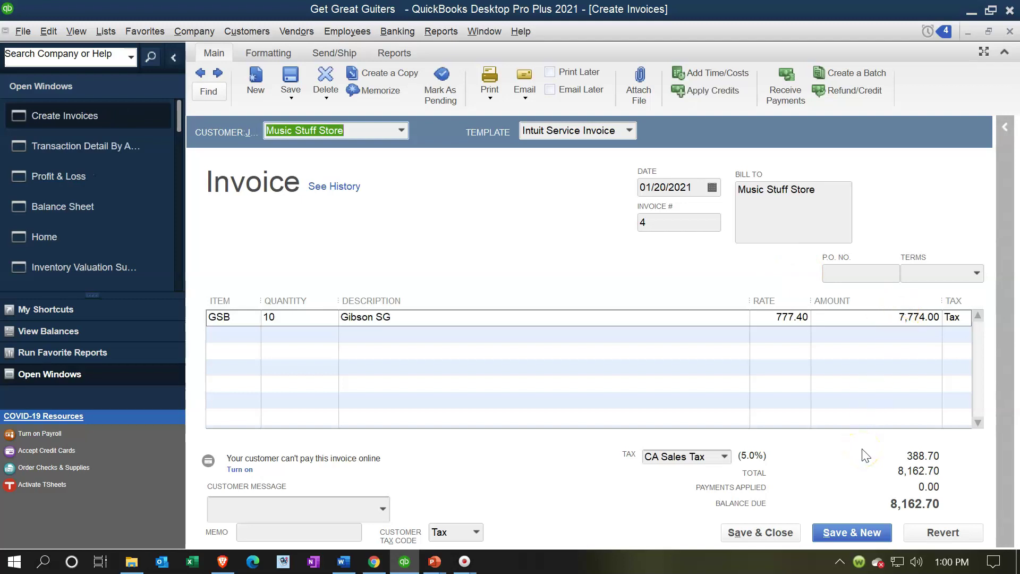
pyautogui.click(1010, 33)
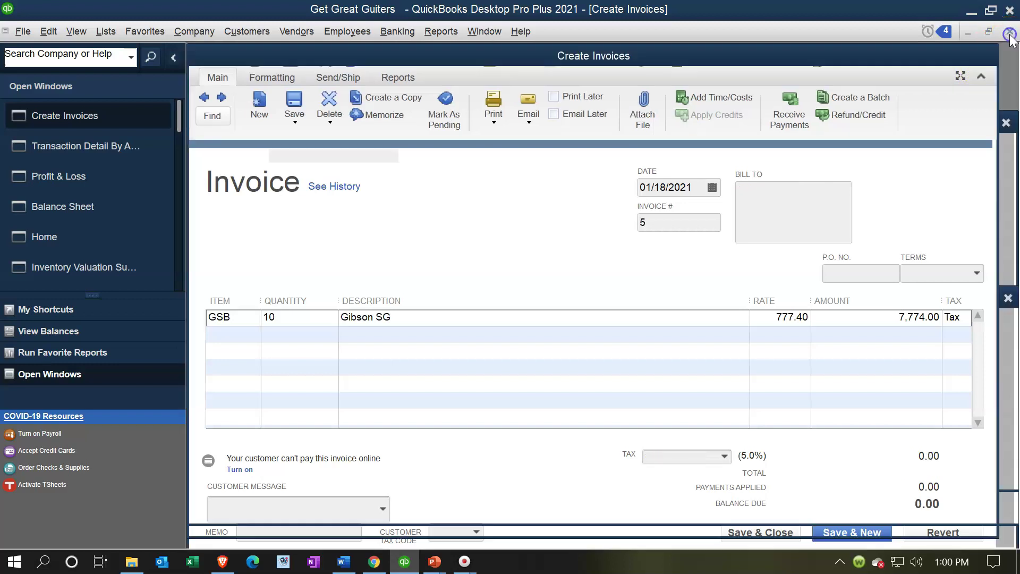
pyautogui.click(1009, 33)
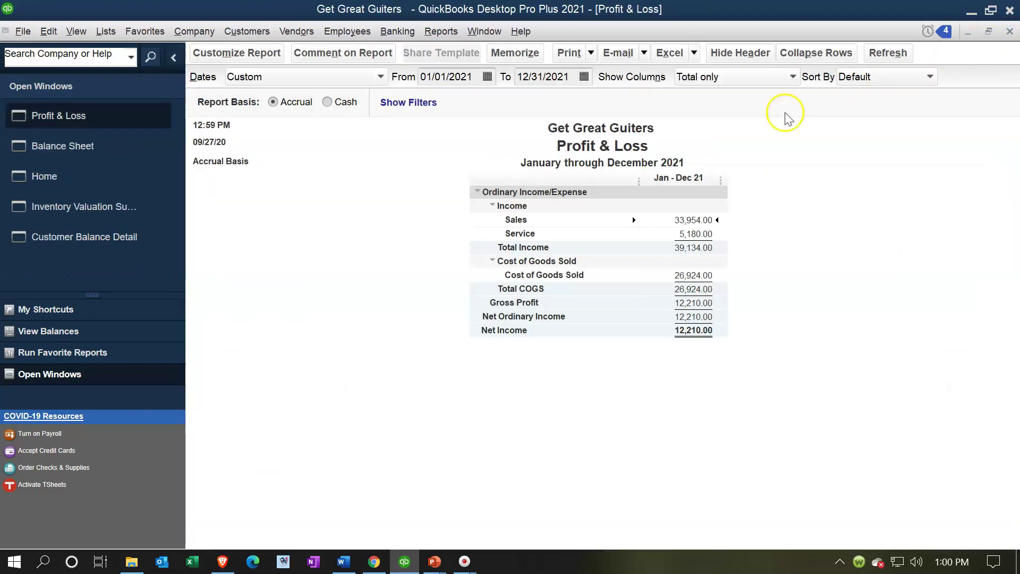
# Step: Check the invoice entries in the Sales Tax Payable detail from the balance sheet and close it
pyautogui.click(90, 157)
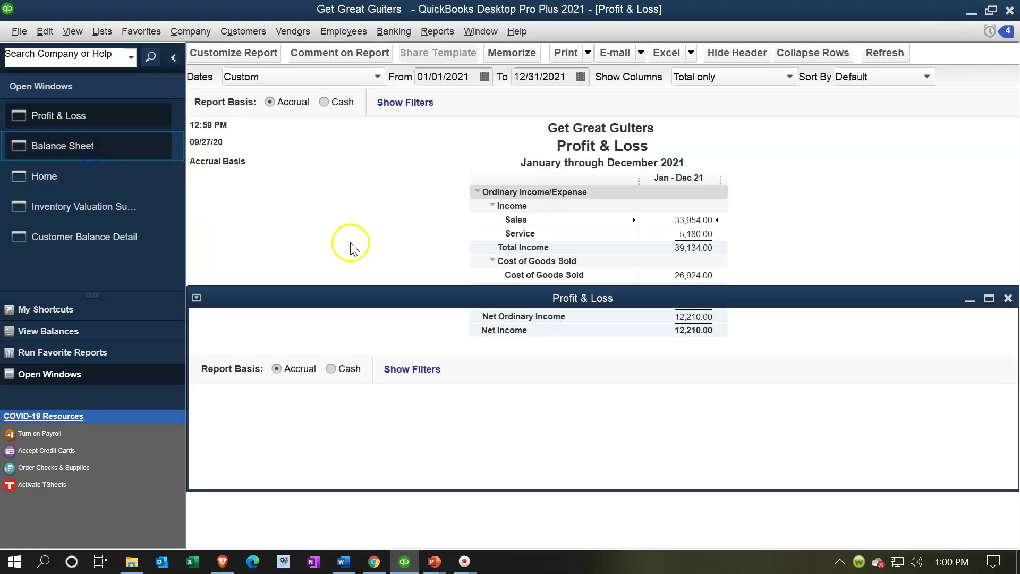
pyautogui.scroll(-4, 386, 287)
pyautogui.scroll(-1, 386, 287)
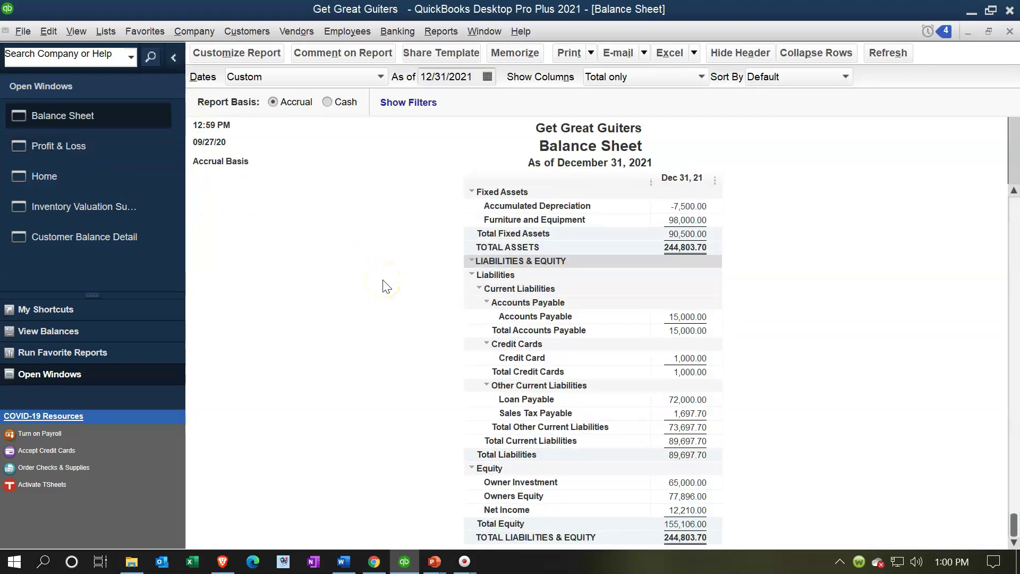
pyautogui.doubleClick(682, 413)
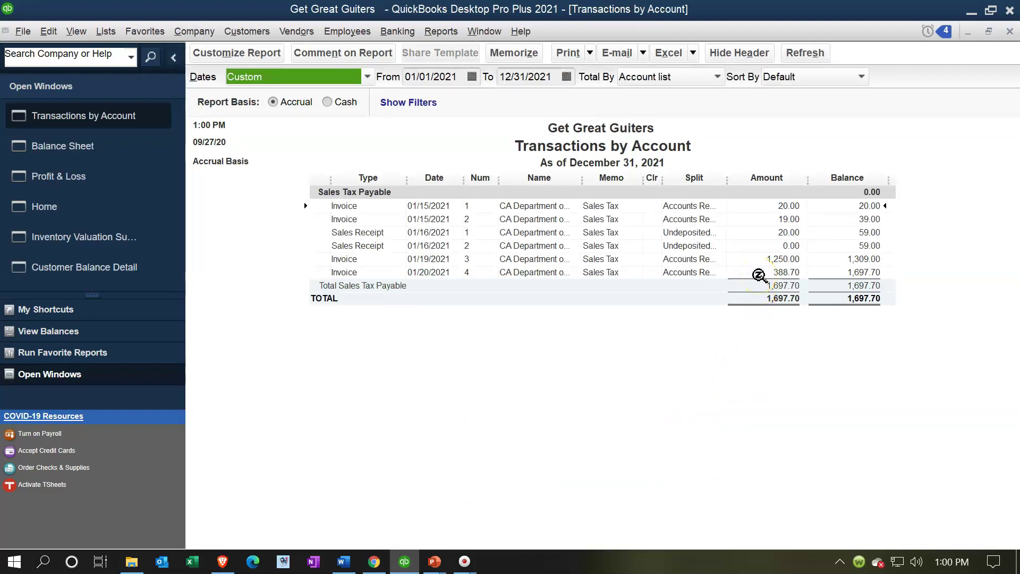
pyautogui.click(1011, 32)
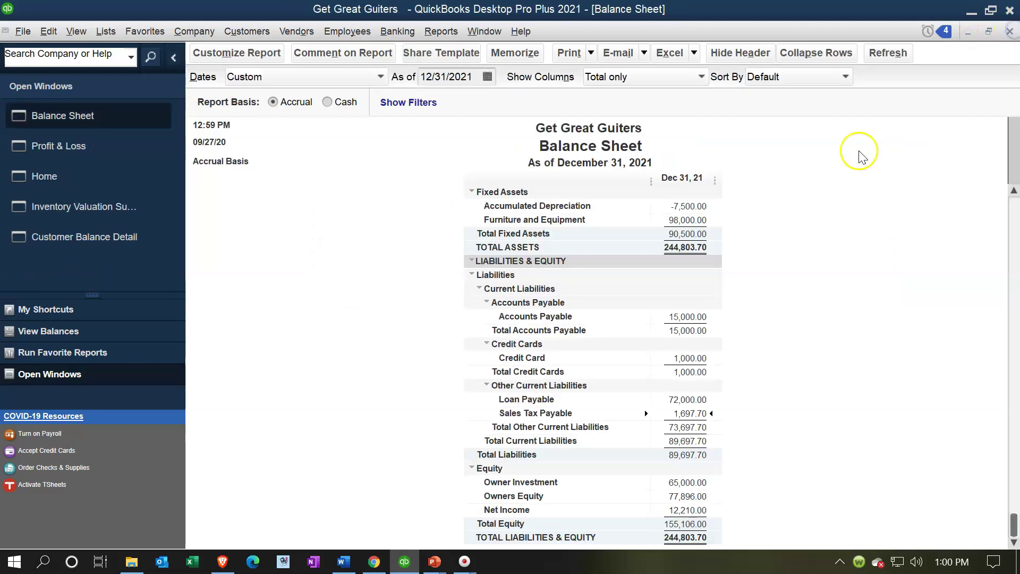
# Step: Review the Inventory Asset detail from the balance sheet, view its Music Stuff Store invoice and close both
pyautogui.scroll(5, 652, 334)
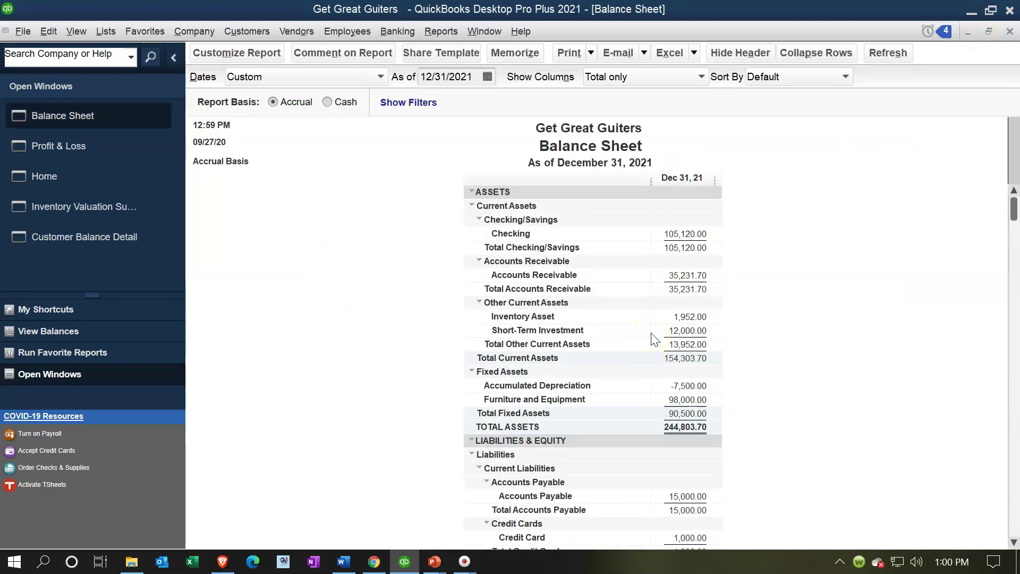
pyautogui.doubleClick(688, 316)
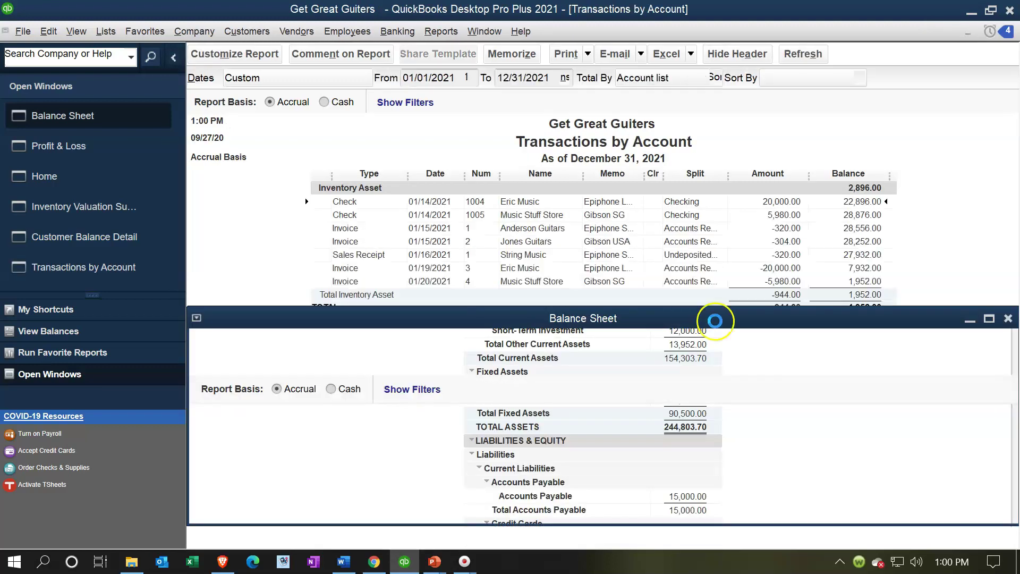
pyautogui.click(782, 284)
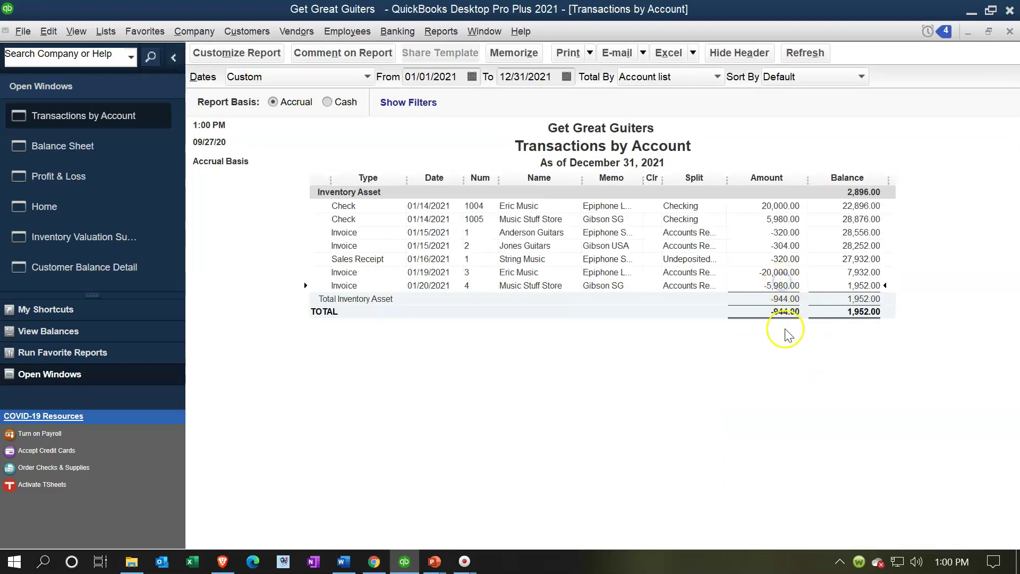
pyautogui.doubleClick(781, 287)
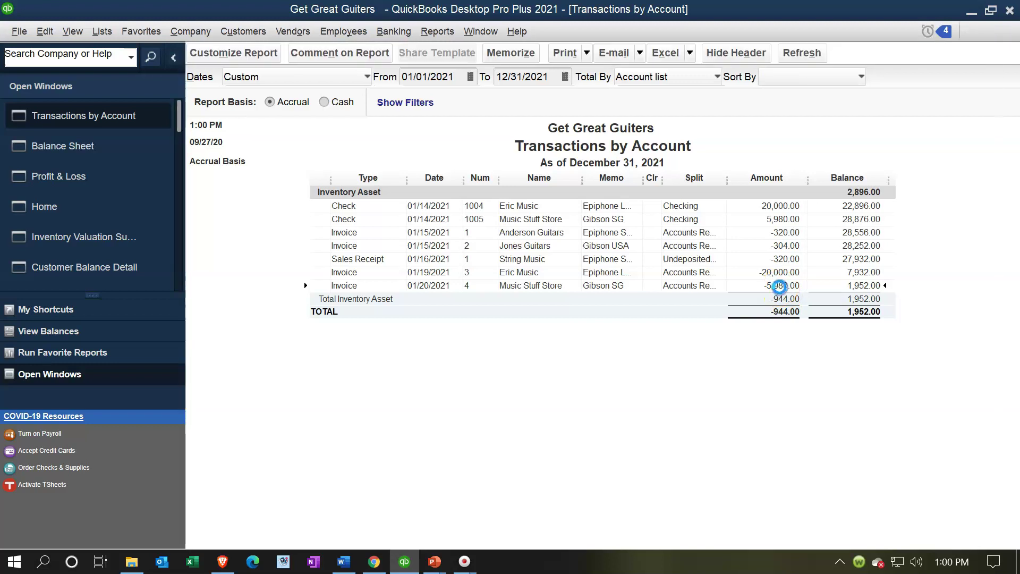
pyautogui.click(566, 267)
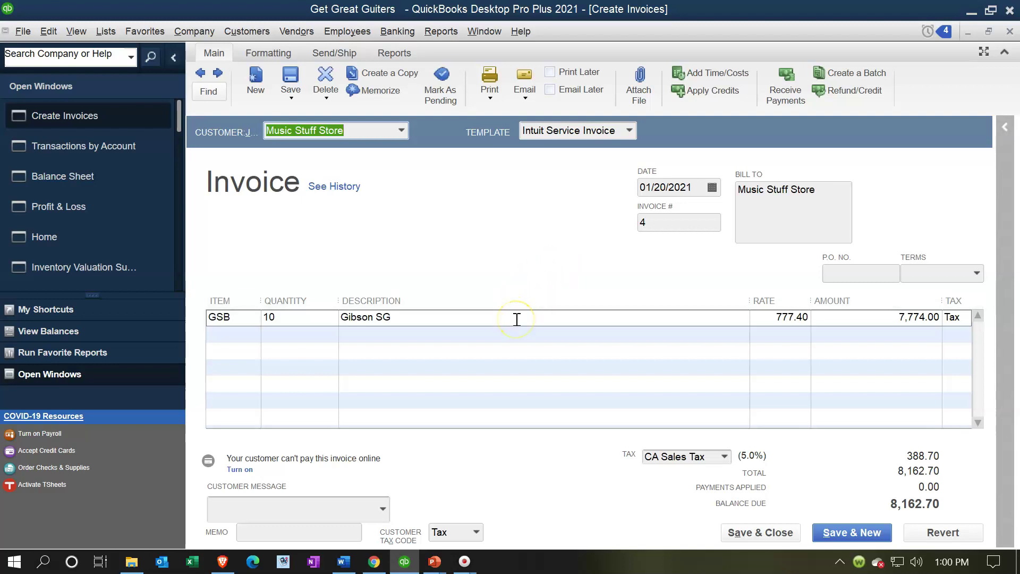
pyautogui.click(1008, 31)
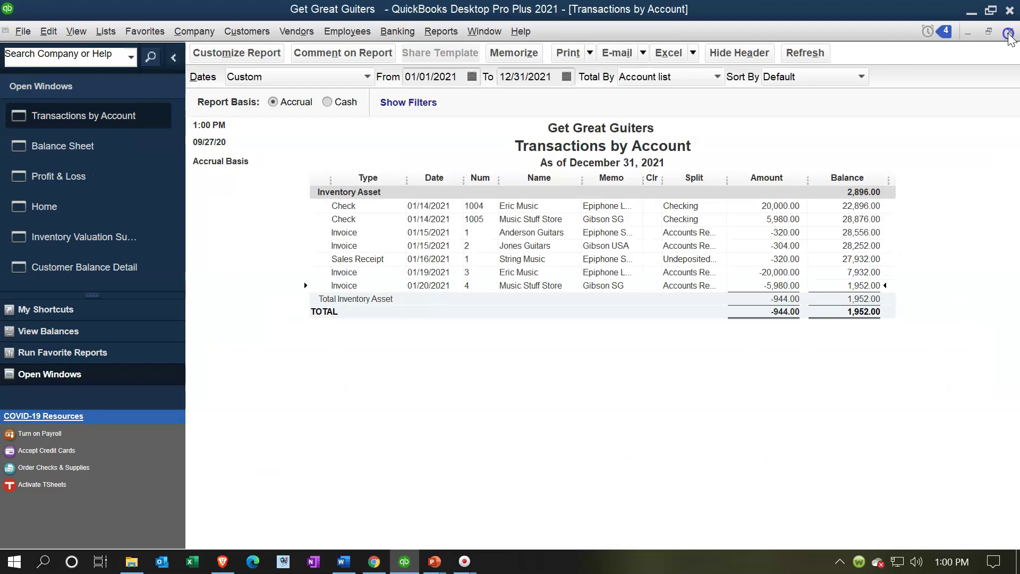
pyautogui.click(1009, 31)
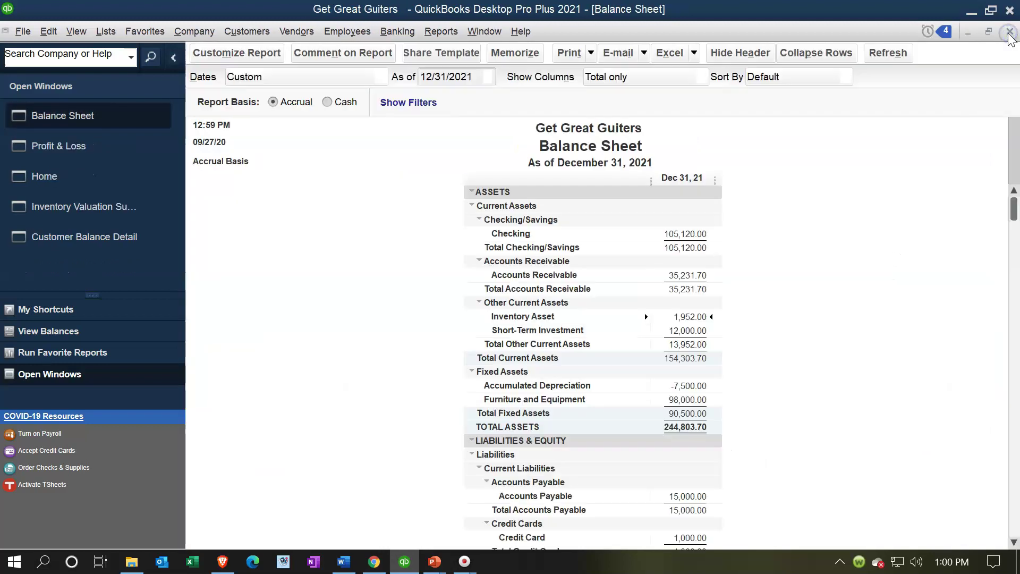
# Step: Check the Music Stuff Store entry in the Profit & Loss Cost of Goods Sold detail, and return to the balance sheet
pyautogui.click(90, 149)
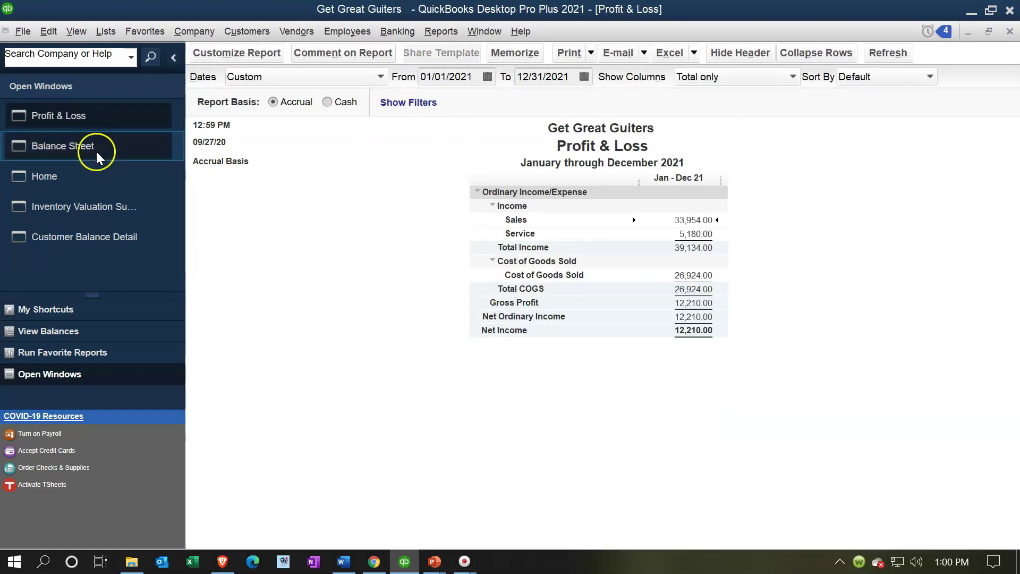
pyautogui.doubleClick(692, 277)
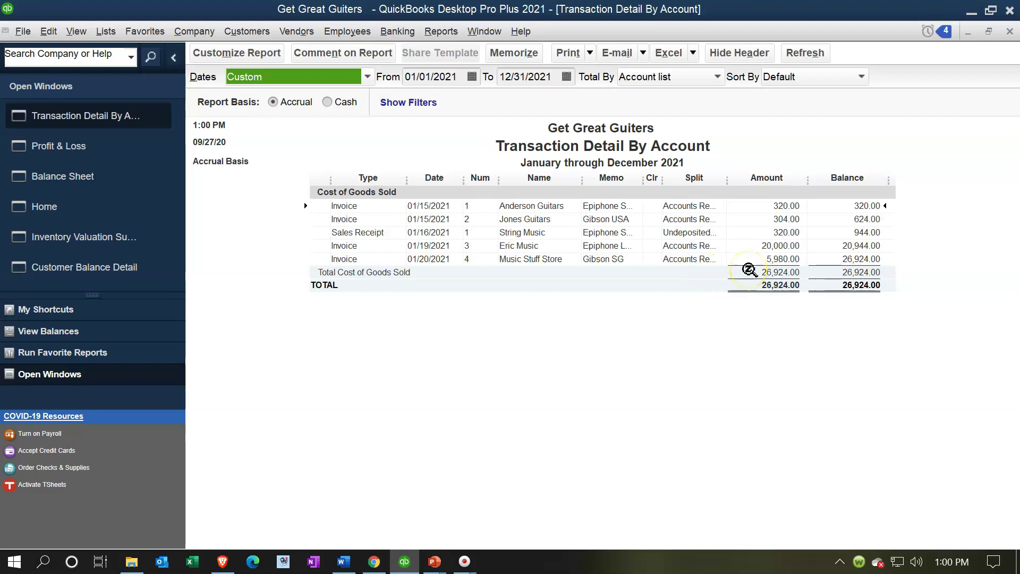
pyautogui.click(1009, 34)
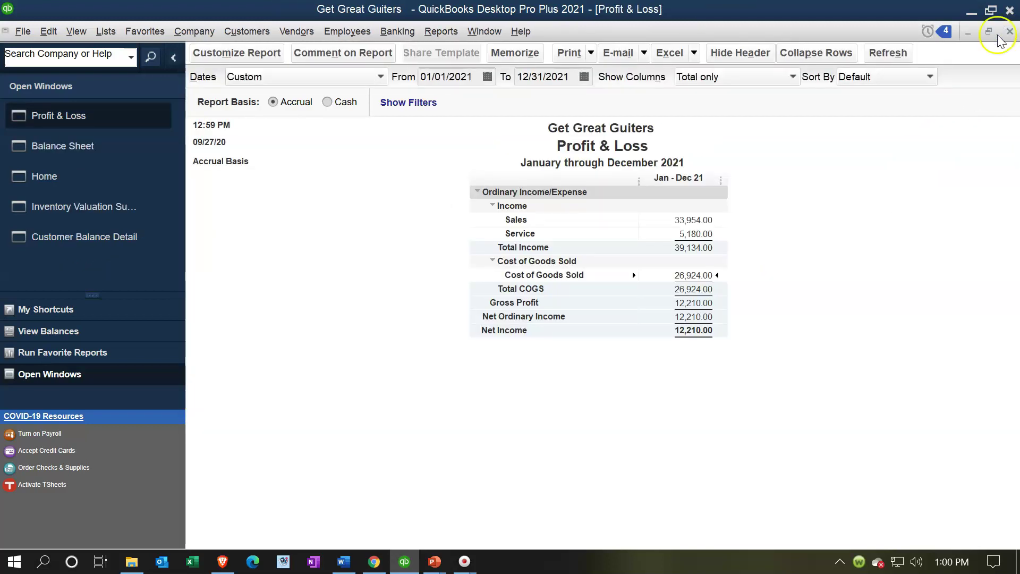
pyautogui.click(111, 145)
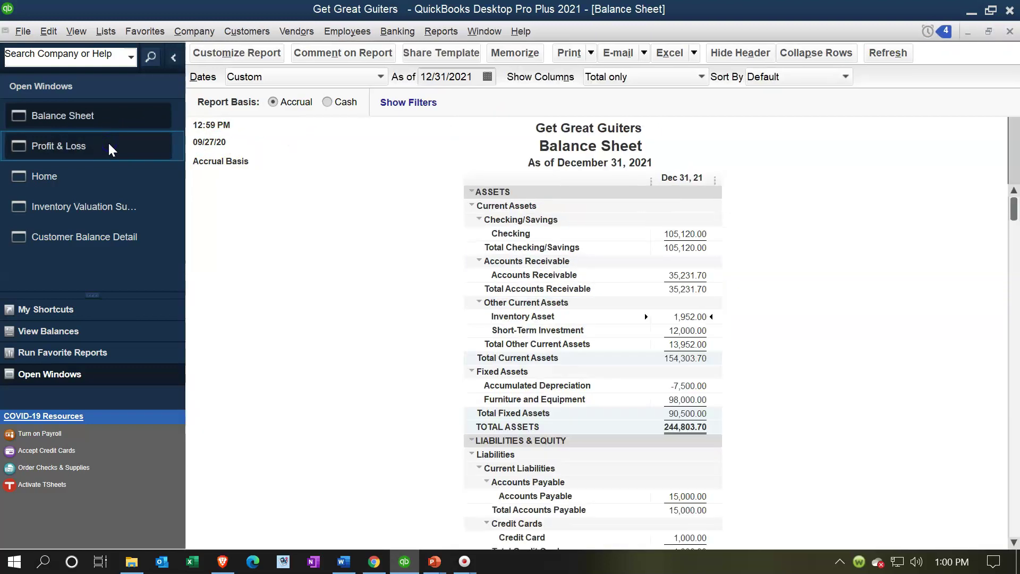
# Step: Compare Accounts Receivable on the balance sheet with the Customer Balance Detail total and check the Music Stuff Store invoice there
pyautogui.click(670, 274)
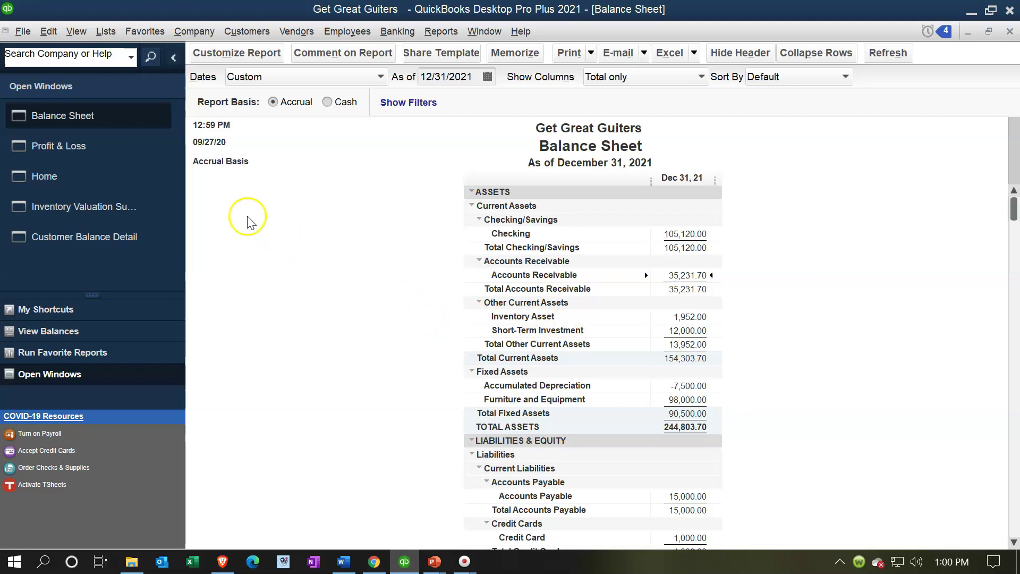
pyautogui.click(119, 241)
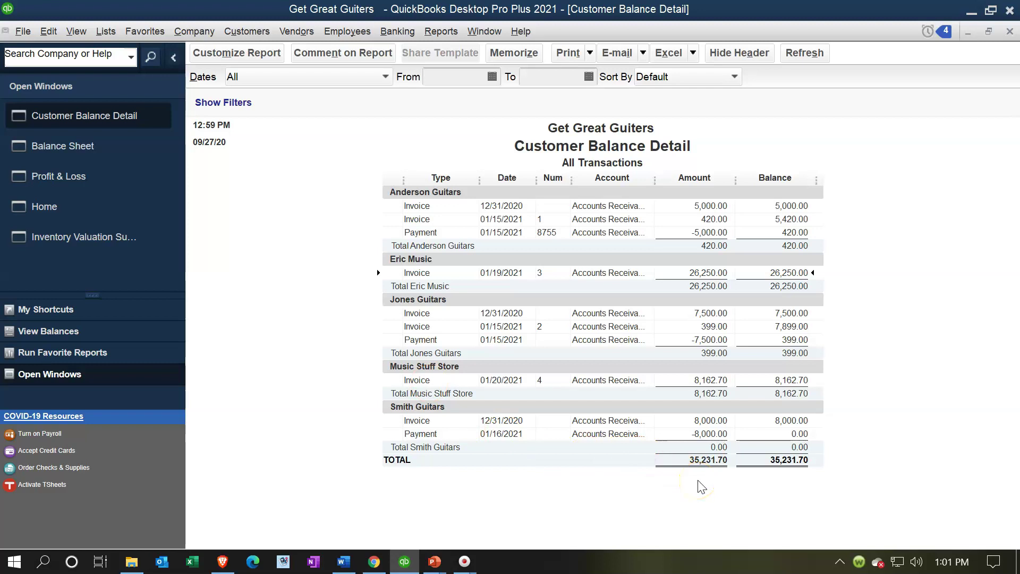
pyautogui.click(701, 377)
# Step: Compare Inventory Asset on the balance sheet with the total asset value in the Inventory Valuation Summary
pyautogui.click(58, 155)
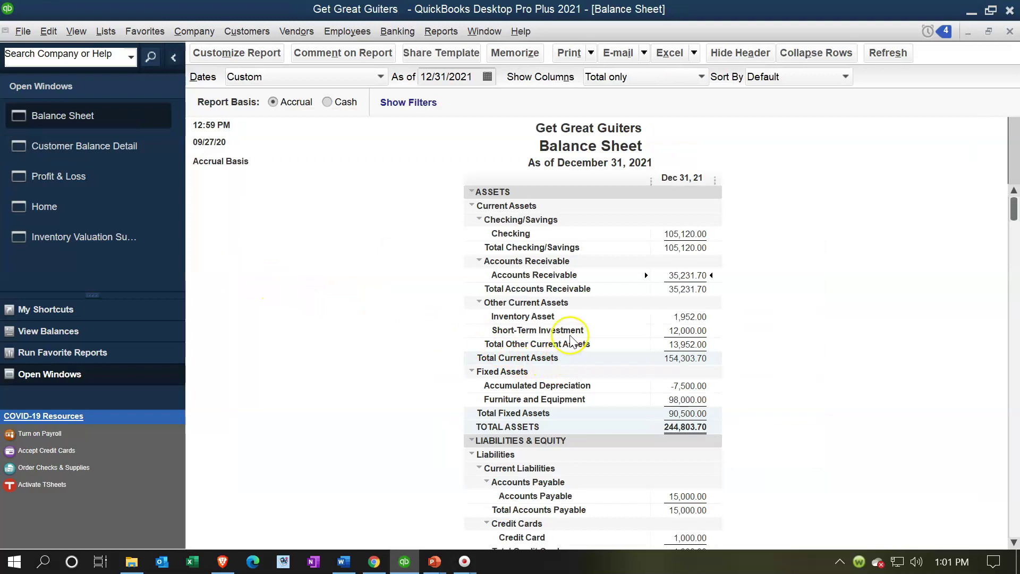
pyautogui.click(671, 313)
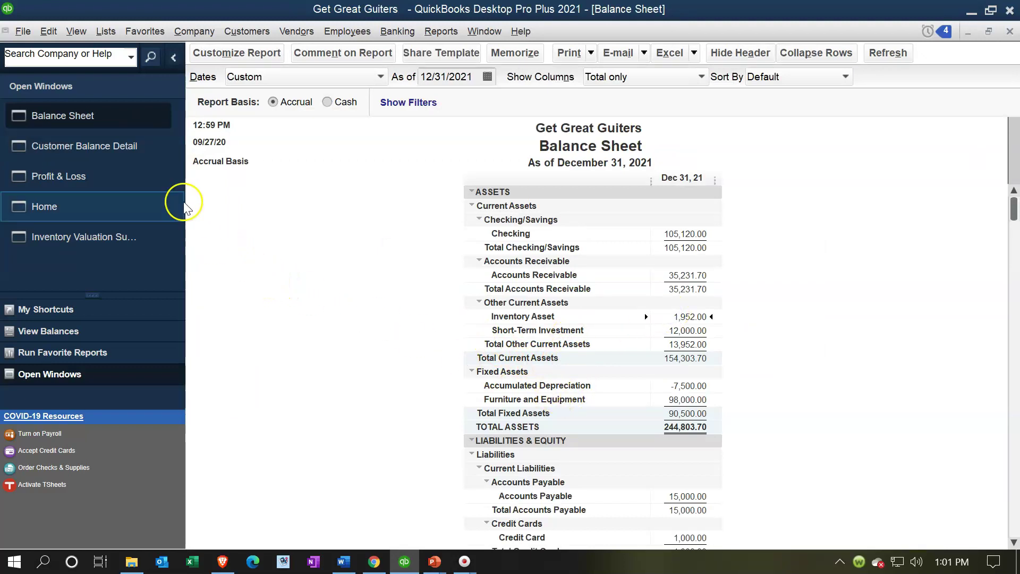
pyautogui.click(27, 234)
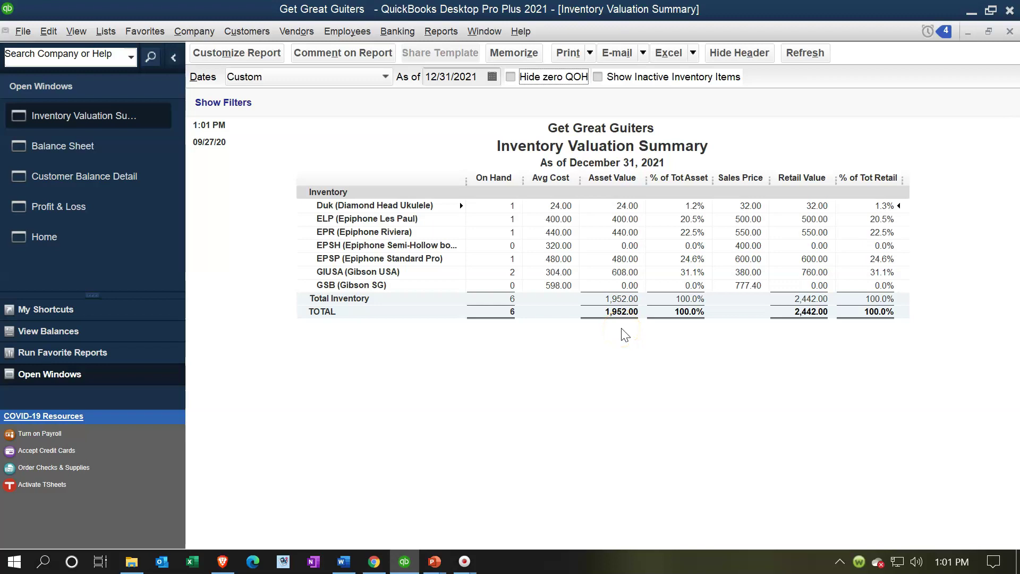
# Step: Review the liabilities and equity sections of the balance sheet, and view the Profit & Loss report
pyautogui.click(91, 157)
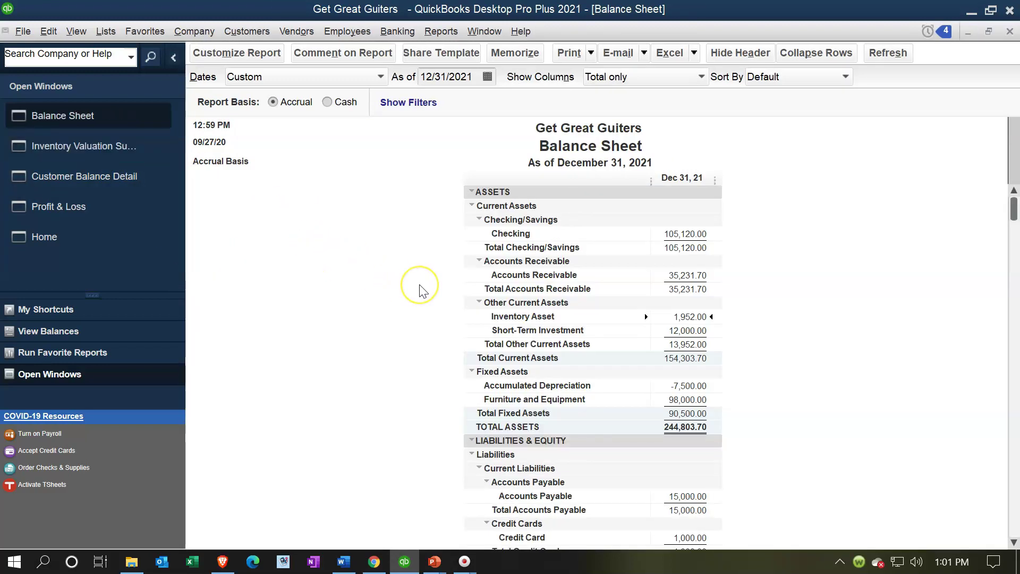
pyautogui.scroll(-5, 420, 291)
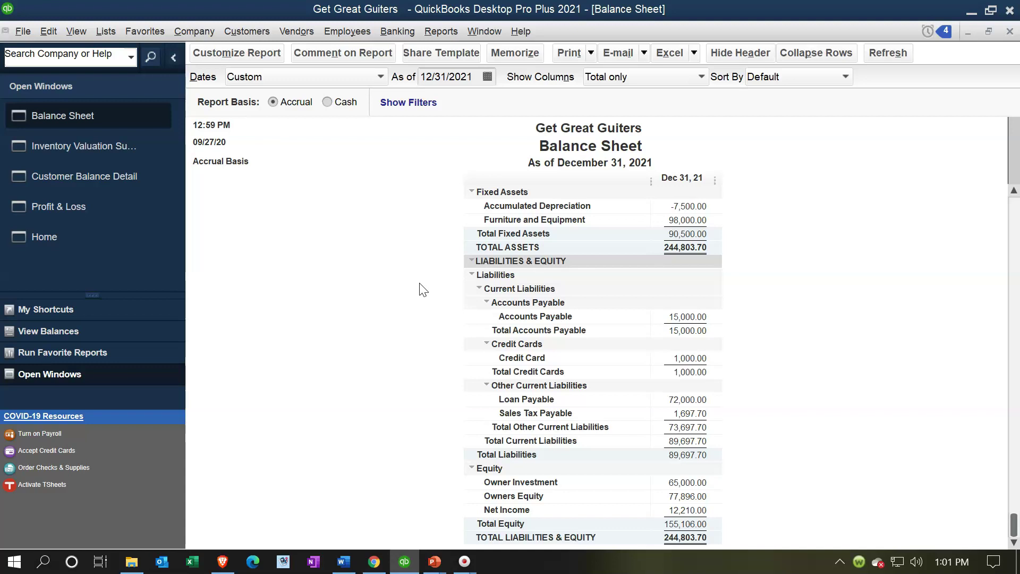
pyautogui.click(122, 206)
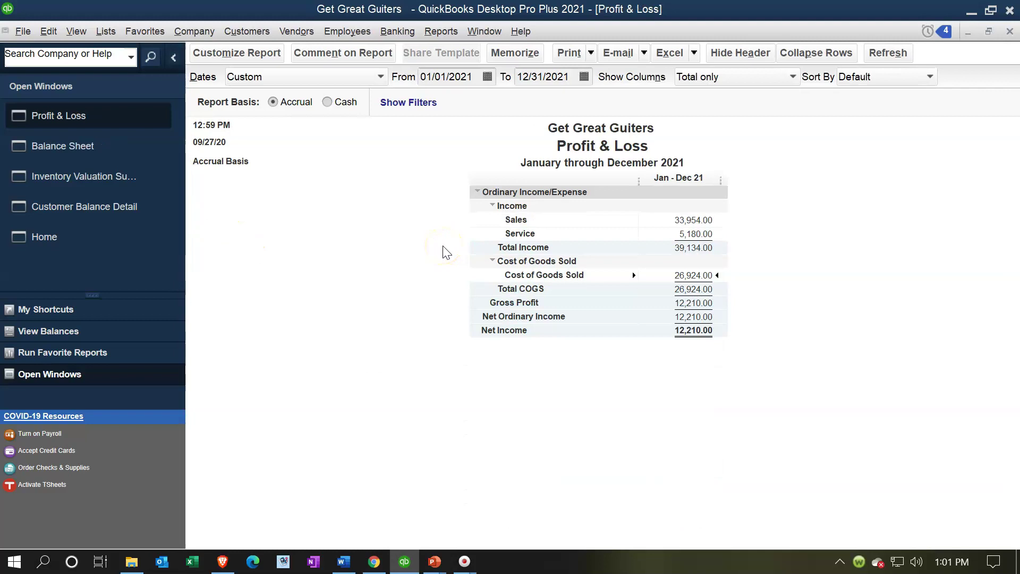
# Step: Run a Trial Balance report for 01/01/2021 to 12/31/2021
pyautogui.click(424, 33)
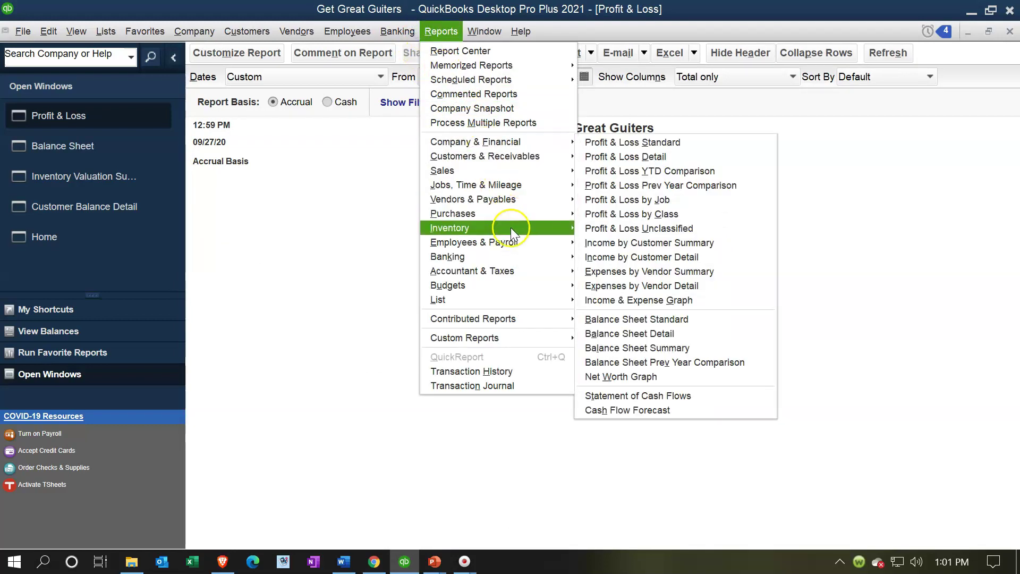
pyautogui.moveTo(518, 269)
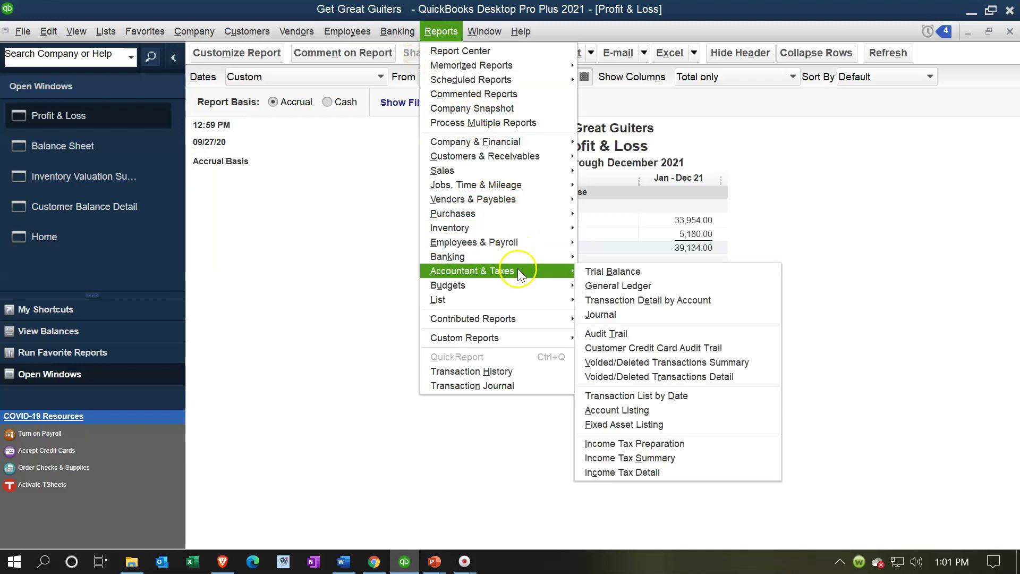
pyautogui.click(597, 277)
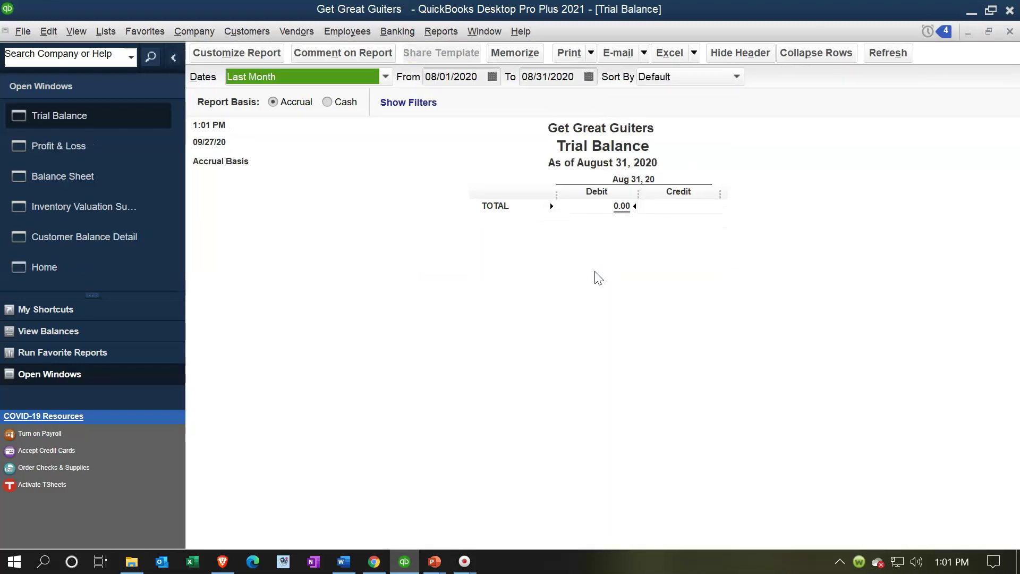
pyautogui.press('Tab')
pyautogui.write('01/01/2021')
pyautogui.press('Tab')
pyautogui.write('12/31/2021')
pyautogui.press('Tab')
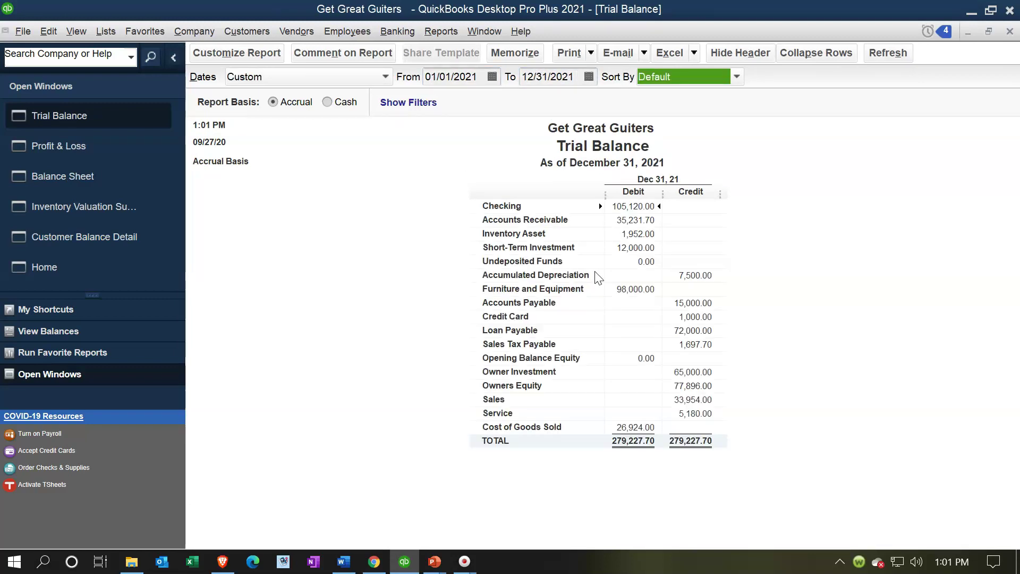